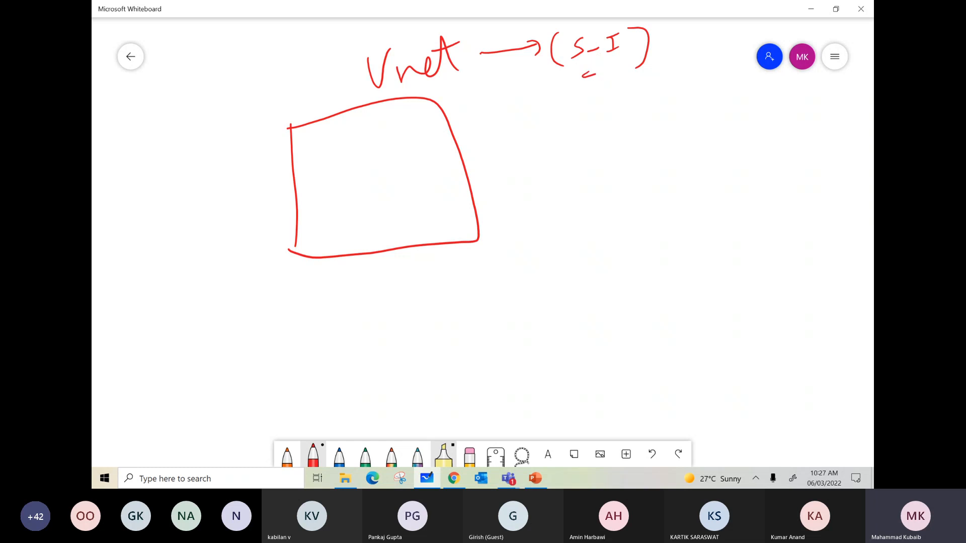
Circle the Vnet heading and draw a second freehand red box beside the existing one
mouse_move(469, 30)
left_mouse_down()
mouse_move(480, 63)
mouse_move(483, 52)
mouse_move(553, 39)
mouse_move(550, 52)
left_mouse_up()
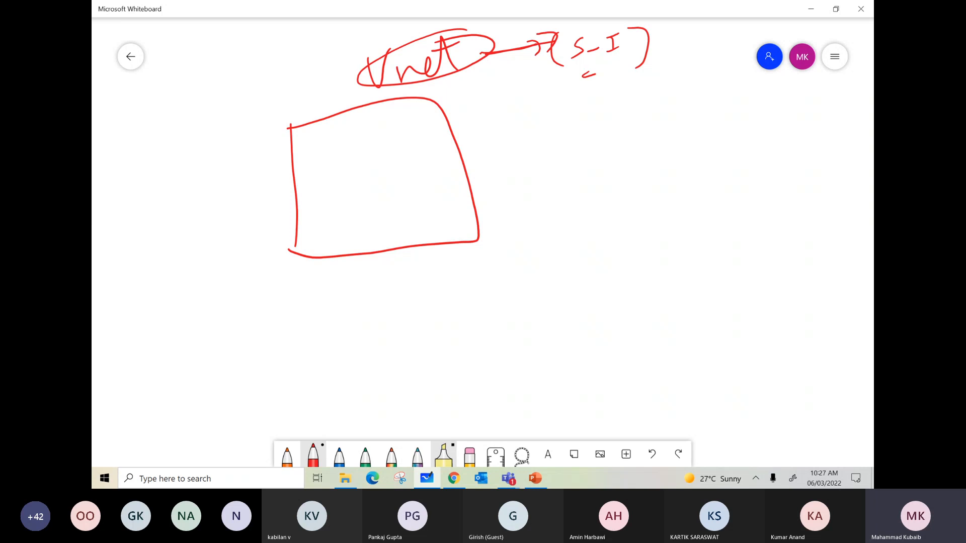
left_click_drag(592, 172, 603, 258)
mouse_move(586, 161)
left_mouse_down()
mouse_move(748, 268)
mouse_move(611, 251)
mouse_move(585, 175)
left_mouse_up()
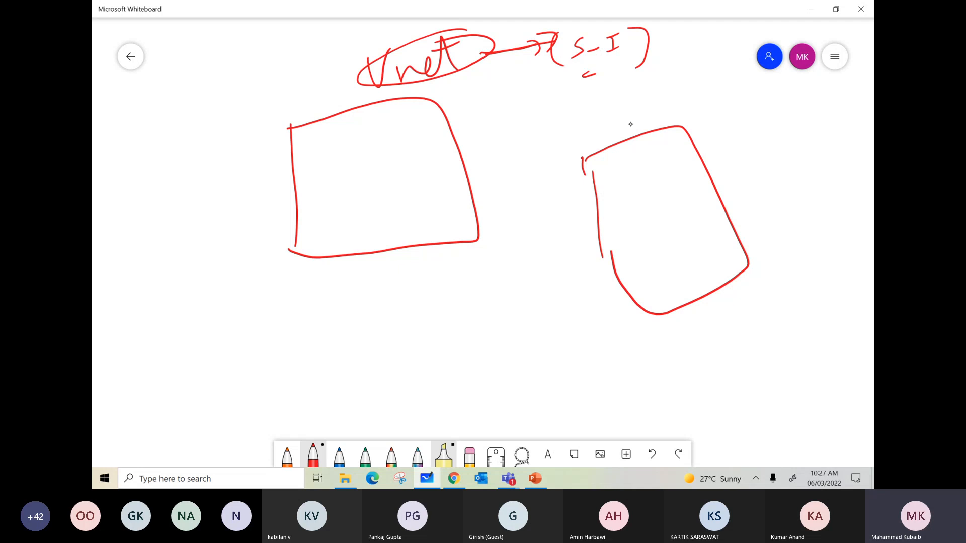
Write the heading "VPC → Global" above the second box
left_click_drag(627, 99, 645, 91)
left_click_drag(658, 85, 659, 120)
mouse_move(693, 85)
left_mouse_down()
mouse_move(696, 105)
mouse_move(668, 94)
left_mouse_up()
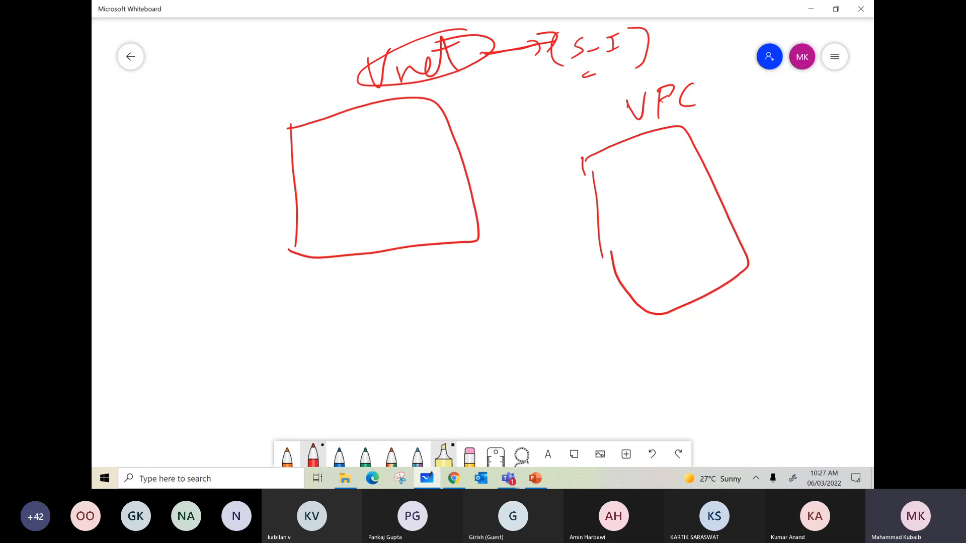
mouse_move(717, 96)
left_mouse_down()
mouse_move(753, 96)
mouse_move(746, 105)
left_mouse_up()
mouse_move(778, 86)
left_mouse_down()
mouse_move(771, 94)
mouse_move(796, 107)
left_mouse_up()
left_click_drag(814, 93, 825, 88)
mouse_move(830, 77)
left_mouse_down()
mouse_move(831, 100)
mouse_move(842, 96)
left_mouse_up()
left_click_drag(845, 79, 851, 86)
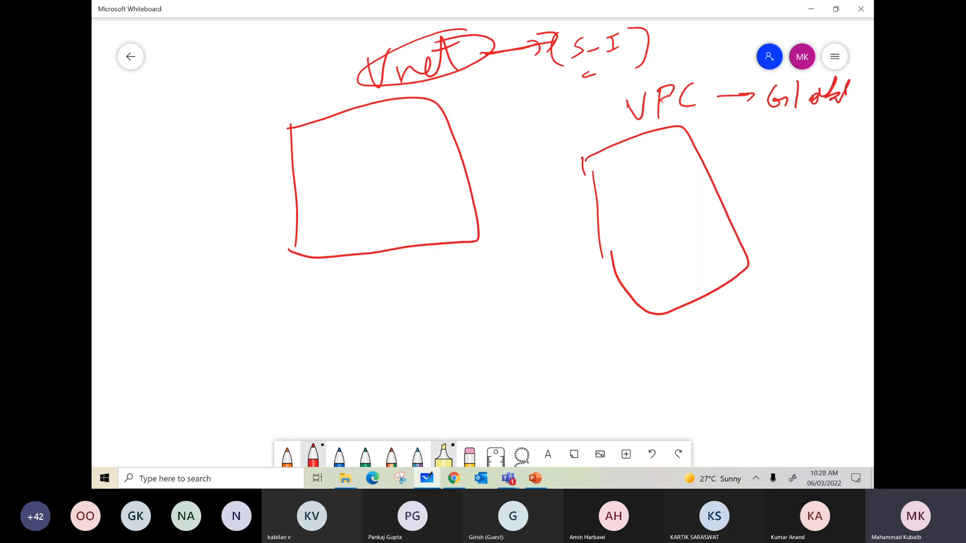
Draw three lines out of the Vnet box and label them S1, S2 and S3
left_click_drag(388, 147, 515, 132)
left_click_drag(418, 182, 483, 163)
mouse_move(504, 152)
left_mouse_down()
mouse_move(498, 172)
mouse_move(523, 160)
left_mouse_up()
left_click_drag(439, 219, 501, 201)
mouse_move(517, 192)
left_mouse_down()
mouse_move(506, 204)
mouse_move(533, 194)
mouse_move(529, 201)
left_mouse_up()
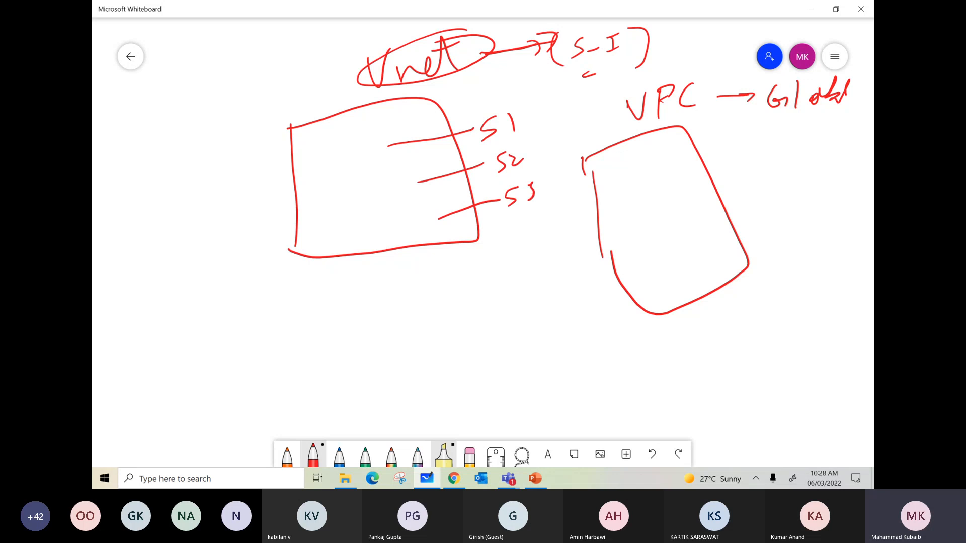
Write the address ranges 10.0.0.0/24 and 10.0.2.0/24 beside the Vnet box, with continuation marks below them
mouse_move(142, 166)
left_mouse_down()
mouse_move(143, 185)
mouse_move(154, 171)
mouse_move(231, 150)
left_mouse_up()
left_click(171, 171)
left_click(206, 156)
left_click(219, 155)
left_click(238, 149)
left_click_drag(252, 144, 257, 154)
left_click_drag(264, 132, 274, 150)
left_click_drag(276, 152, 291, 125)
left_click_drag(153, 214, 154, 231)
left_click_drag(169, 216, 167, 217)
mouse_move(176, 217)
left_mouse_down()
mouse_move(238, 218)
mouse_move(251, 198)
mouse_move(268, 209)
left_mouse_up()
left_click(216, 209)
left_click_drag(275, 195, 283, 213)
left_click_drag(290, 187, 297, 199)
left_click_drag(296, 186, 295, 204)
left_click_drag(217, 283, 219, 302)
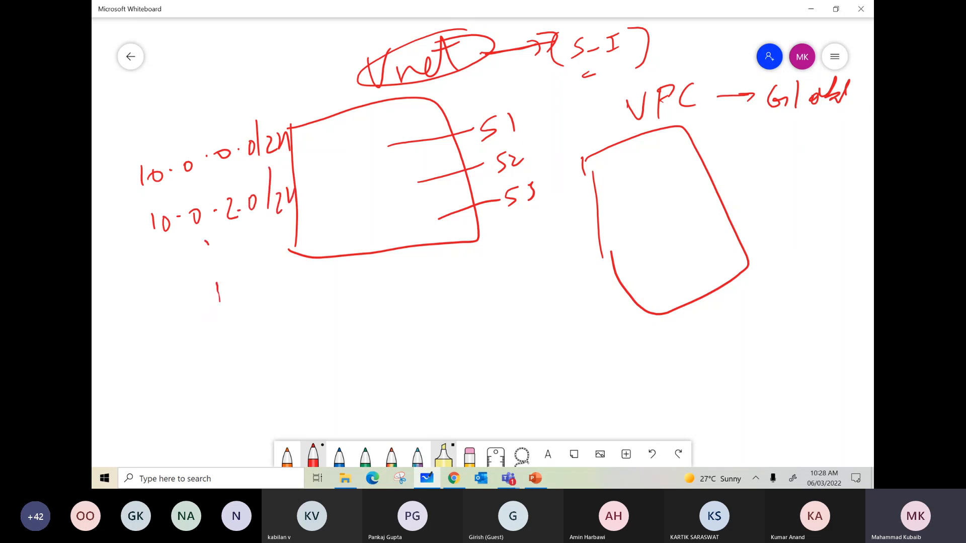
Bracket the listed address ranges and draw a curved arrow from them to the Vnet heading
left_click_drag(155, 133, 190, 304)
mouse_move(177, 104)
left_mouse_down()
mouse_move(317, 56)
mouse_move(338, 64)
left_mouse_up()
left_click_drag(334, 49, 333, 79)
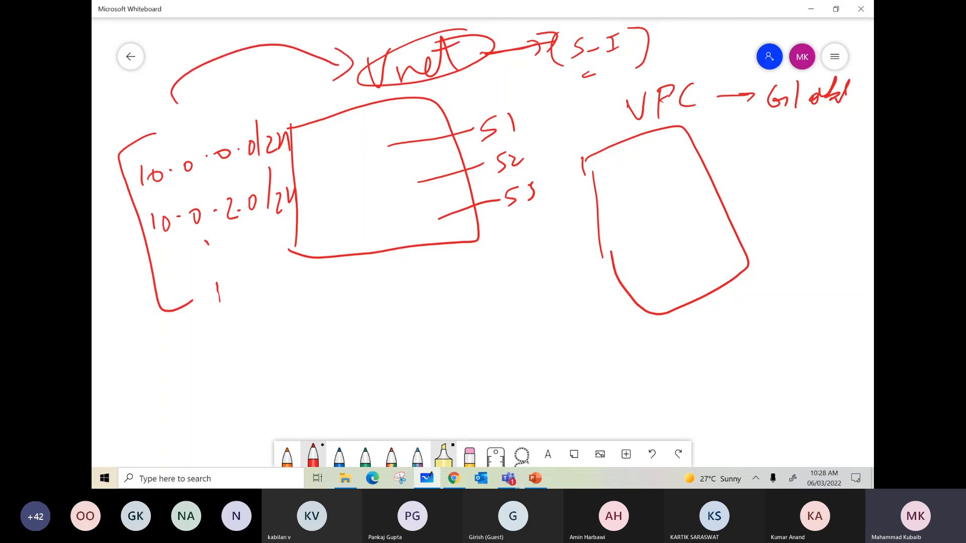
Add a second arrow from Vnet to (S-I) and double-underline the "VPC → Global" heading
left_click_drag(481, 59, 552, 76)
left_click_drag(632, 123, 845, 117)
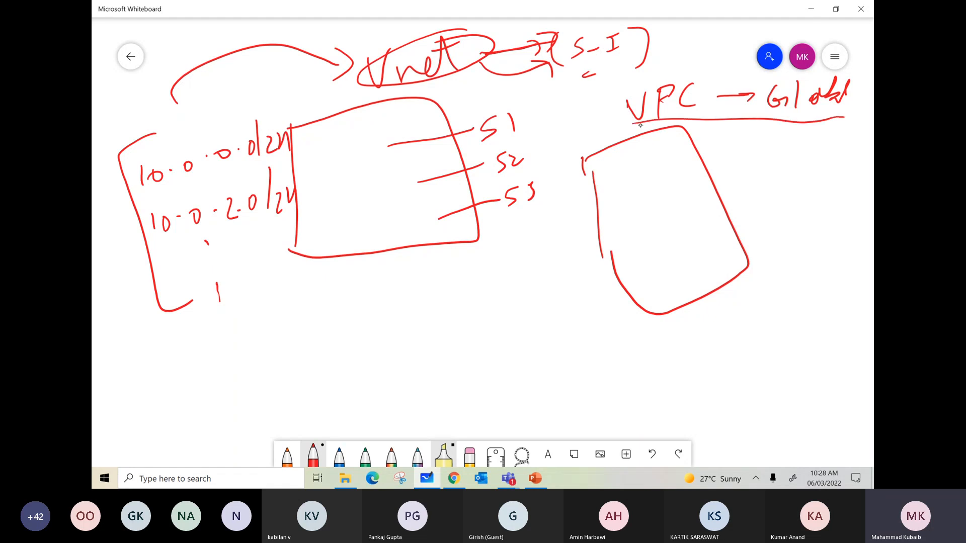
left_click_drag(640, 125, 857, 122)
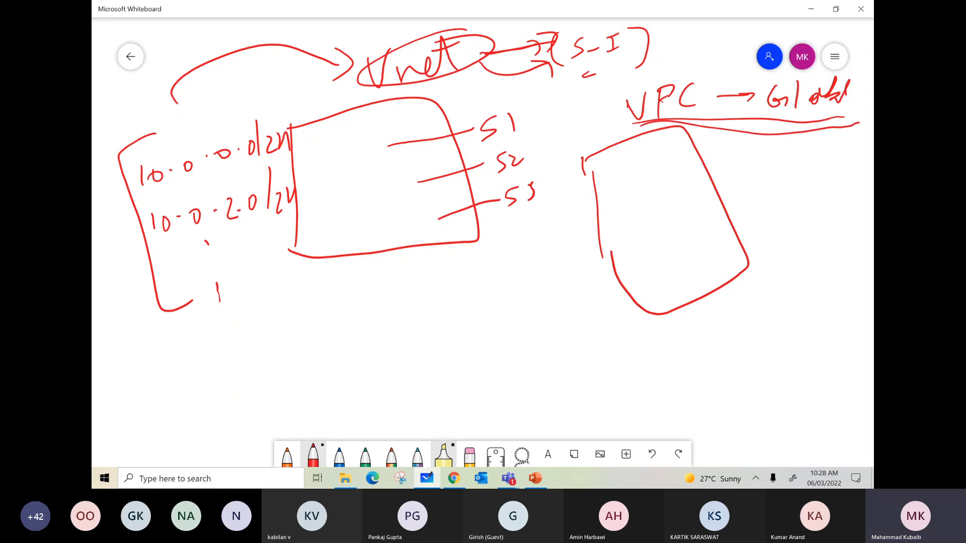
Add S1 to the VPC box, connected to a small outside box, and annotate it with 10.125.0.0/24 pointing to "Mumb"
mouse_move(692, 177)
left_mouse_down()
mouse_move(738, 166)
mouse_move(739, 176)
mouse_move(776, 174)
left_mouse_up()
mouse_move(674, 172)
left_mouse_down()
mouse_move(659, 190)
mouse_move(681, 185)
left_mouse_up()
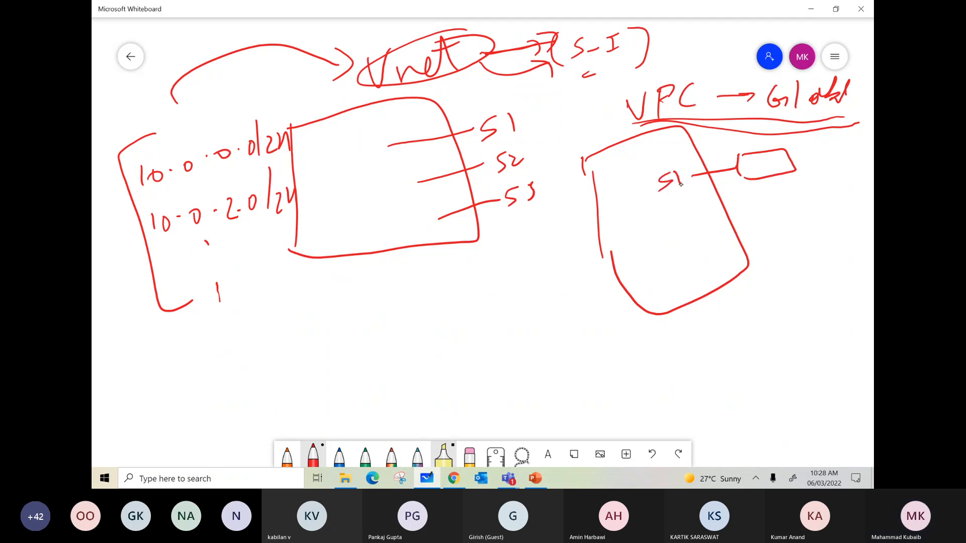
left_click_drag(563, 235, 657, 179)
mouse_move(436, 294)
left_mouse_down()
mouse_move(443, 311)
mouse_move(453, 293)
mouse_move(476, 291)
left_mouse_up()
left_click(465, 288)
mouse_move(476, 280)
left_mouse_down()
mouse_move(487, 290)
mouse_move(532, 245)
mouse_move(544, 254)
mouse_move(575, 240)
left_mouse_up()
left_click(500, 271)
left_click(522, 256)
left_click_drag(577, 227, 583, 247)
mouse_move(491, 292)
left_mouse_down()
mouse_move(510, 304)
mouse_move(536, 279)
left_mouse_up()
left_click_drag(534, 286, 580, 255)
Add S2 to the VPC box, connected to another small box, and annotate it with 10.145.0.0/24 pointing to "Chen"
mouse_move(695, 240)
left_mouse_down()
mouse_move(683, 259)
mouse_move(718, 254)
mouse_move(752, 226)
mouse_move(753, 245)
mouse_move(777, 209)
mouse_move(760, 245)
left_mouse_up()
left_click_drag(674, 260, 601, 311)
mouse_move(505, 355)
left_mouse_down()
mouse_move(509, 373)
mouse_move(521, 353)
mouse_move(542, 353)
left_mouse_up()
left_click_drag(553, 333, 561, 341)
left_click_drag(563, 327, 584, 316)
mouse_move(599, 311)
left_mouse_down()
mouse_move(607, 328)
mouse_move(644, 316)
left_mouse_up()
mouse_move(573, 357)
left_mouse_down()
mouse_move(584, 376)
mouse_move(609, 357)
mouse_move(627, 364)
left_mouse_up()
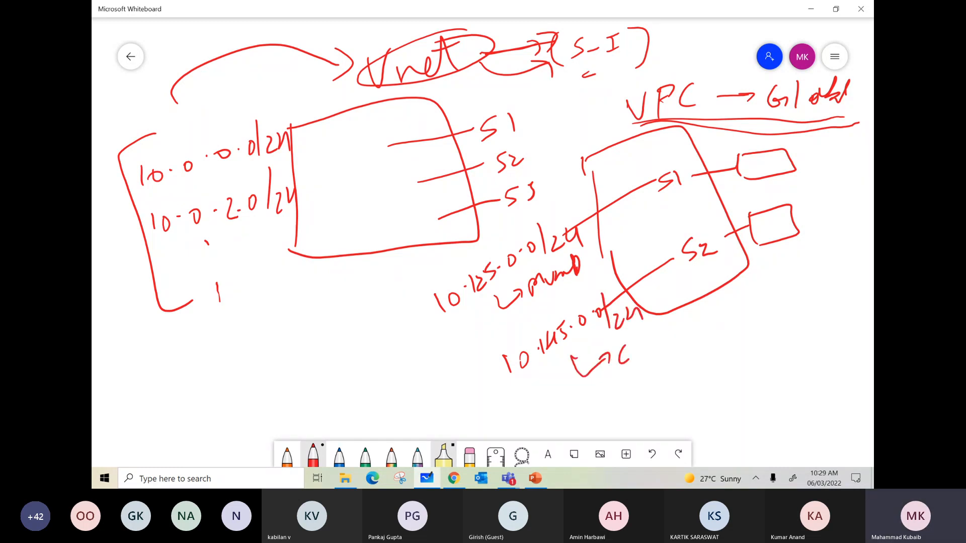
left_click_drag(632, 355, 659, 342)
Draw a curved, two-headed branching arrow from beneath the VPC box and mark it with the letter N
left_click_drag(679, 315, 675, 390)
left_click_drag(677, 392, 677, 414)
left_click_drag(688, 385, 700, 373)
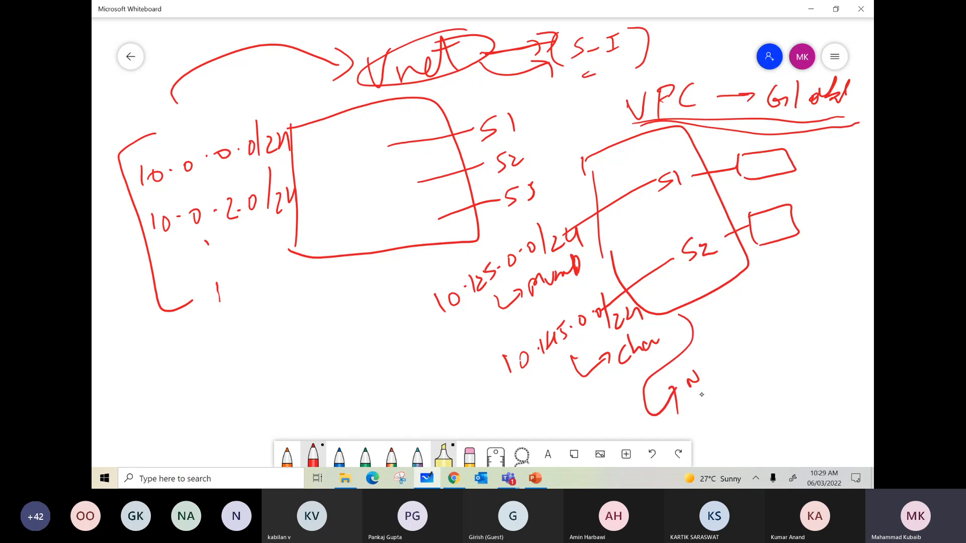
mouse_move(715, 397)
left_mouse_down()
mouse_move(660, 415)
mouse_move(721, 396)
left_mouse_up()
Draw a line linking the listed ranges to the Vnet box and a curved arrow from the box to the Vnet heading
left_click_drag(236, 285, 312, 225)
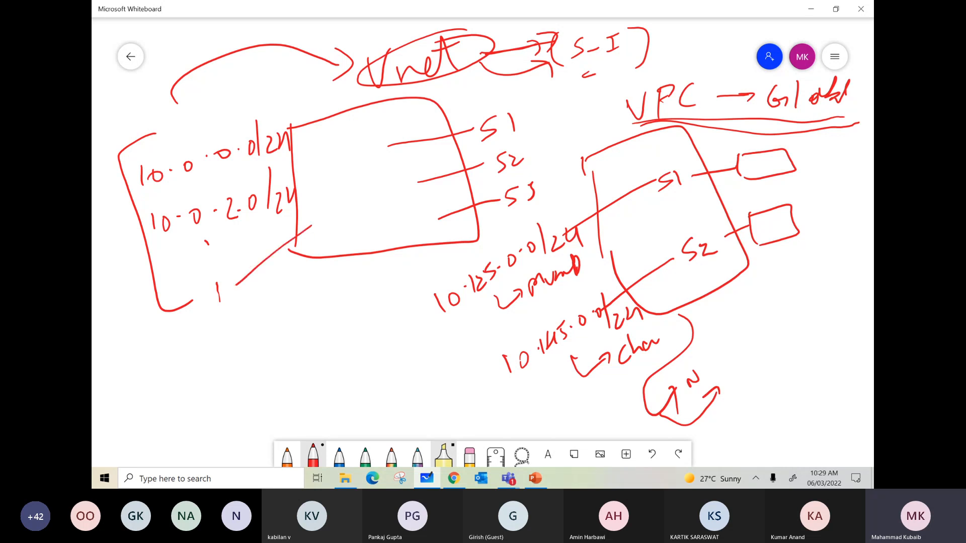
mouse_move(339, 135)
left_mouse_down()
mouse_move(318, 80)
mouse_move(370, 75)
left_mouse_up()
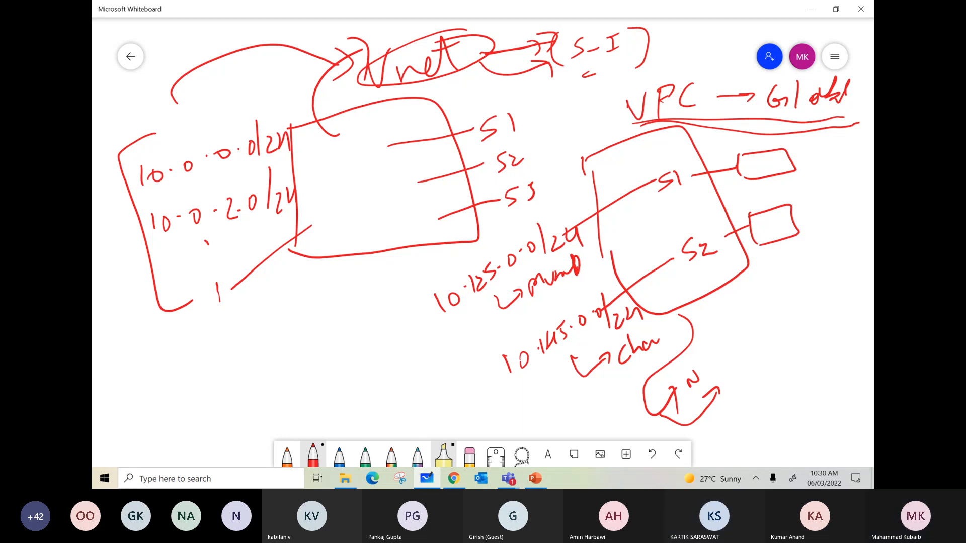
Clear the whiteboard and draw a new freehand box with the heading "Vnet → Addr" above it
left_click(835, 56)
left_click(661, 301)
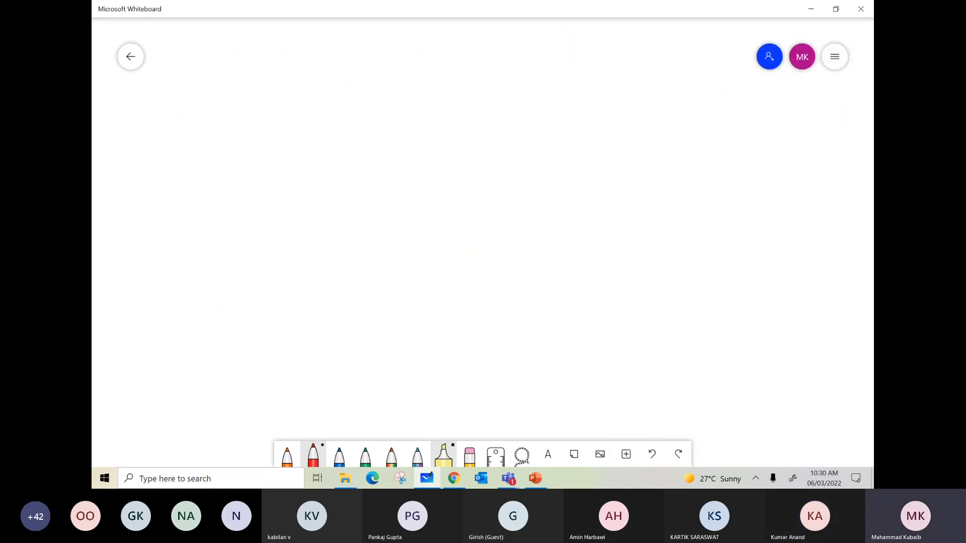
left_click_drag(237, 122, 245, 254)
left_click_drag(244, 118, 257, 260)
mouse_move(264, 54)
left_mouse_down()
mouse_move(288, 45)
mouse_move(328, 69)
left_mouse_up()
mouse_move(327, 32)
left_mouse_down()
mouse_move(341, 65)
mouse_move(340, 39)
left_mouse_up()
left_click_drag(349, 74, 397, 71)
left_click_drag(385, 59, 395, 82)
mouse_move(428, 54)
left_mouse_down()
mouse_move(416, 81)
mouse_move(440, 77)
left_mouse_up()
left_click_drag(422, 68, 445, 71)
mouse_move(453, 45)
left_mouse_down()
mouse_move(451, 75)
mouse_move(479, 73)
left_mouse_up()
left_click_drag(481, 58, 491, 49)
Write the address space 10.0.0.0/16 under the Addr heading
mouse_move(427, 101)
left_mouse_down()
mouse_move(425, 121)
mouse_move(441, 107)
mouse_move(547, 103)
left_mouse_up()
left_click(466, 108)
left_click_drag(578, 71, 564, 133)
left_click_drag(584, 94, 578, 127)
left_click_drag(609, 91, 593, 117)
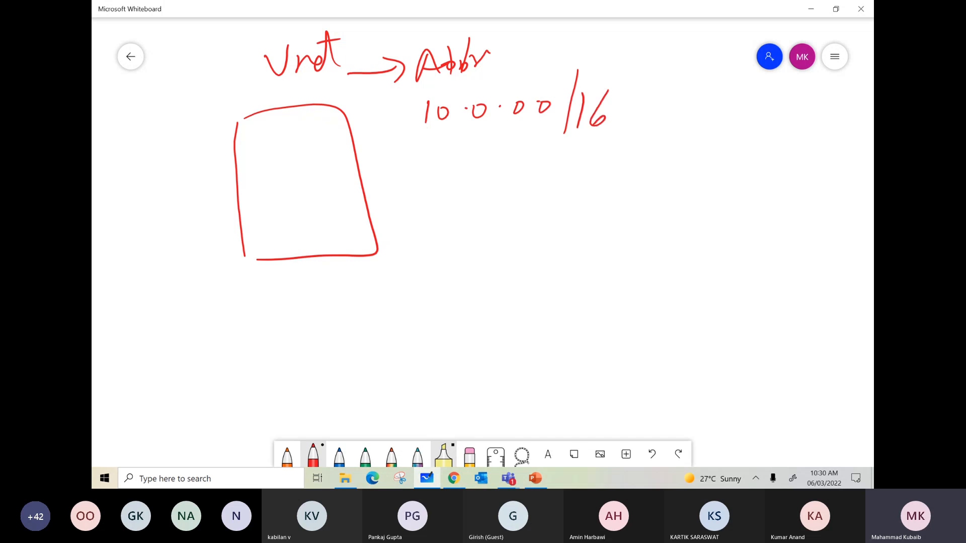
Bracket the /16 range, note about 65 thousand addresses beside it, and write the formula 2^n - 1
left_click_drag(612, 69, 608, 151)
mouse_move(659, 71)
left_mouse_down()
mouse_move(653, 85)
mouse_move(664, 95)
left_mouse_up()
left_click_drag(666, 72, 680, 73)
left_click_drag(693, 75, 745, 80)
left_click_drag(684, 96, 686, 100)
mouse_move(757, 115)
left_mouse_down()
mouse_move(770, 117)
mouse_move(772, 129)
mouse_move(791, 106)
mouse_move(807, 130)
left_mouse_up()
left_click_drag(822, 118, 826, 136)
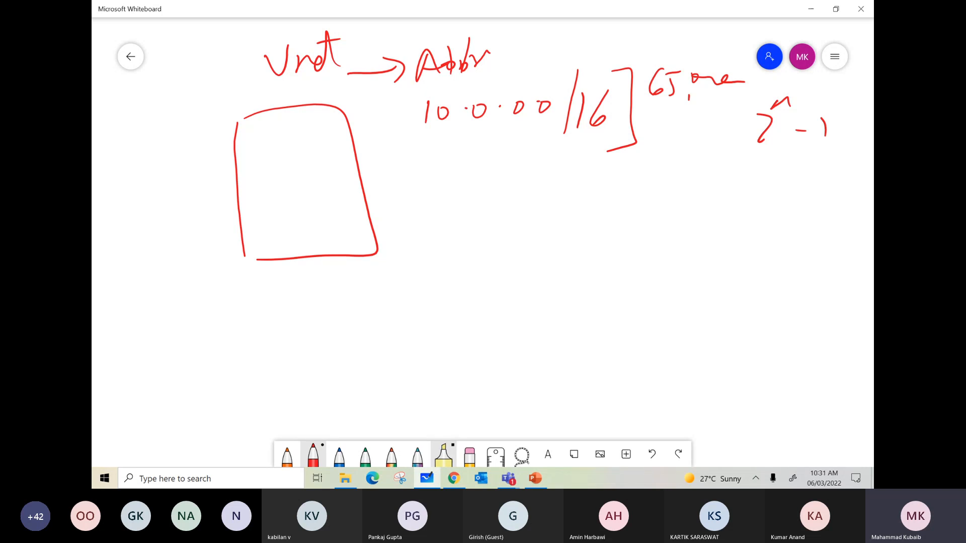
Draw an arrow out of the Vnet box to a first subnet range written as 10.0.1.0/24
left_click_drag(324, 182, 398, 180)
mouse_move(394, 171)
left_mouse_down()
mouse_move(409, 171)
mouse_move(394, 188)
left_mouse_up()
left_click_drag(433, 165, 431, 191)
mouse_move(451, 174)
left_mouse_down()
mouse_move(524, 179)
mouse_move(544, 164)
mouse_move(556, 187)
mouse_move(583, 186)
left_mouse_up()
left_click(465, 174)
left_click(532, 172)
mouse_move(601, 163)
left_mouse_down()
mouse_move(593, 179)
mouse_move(618, 187)
left_mouse_up()
Draw another arrow out of the Vnet box to a second subnet range written as 10.0.2.0/24
mouse_move(344, 233)
left_mouse_down()
mouse_move(418, 227)
mouse_move(416, 240)
left_mouse_up()
mouse_move(442, 225)
left_mouse_down()
mouse_move(441, 244)
mouse_move(455, 230)
mouse_move(531, 221)
mouse_move(535, 240)
mouse_move(558, 221)
mouse_move(573, 240)
left_mouse_up()
left_click(472, 231)
left_click(510, 227)
left_click(545, 229)
left_click_drag(587, 220, 599, 237)
mouse_move(613, 216)
left_mouse_down()
mouse_move(608, 224)
mouse_move(624, 222)
left_mouse_up()
left_click_drag(628, 215, 627, 230)
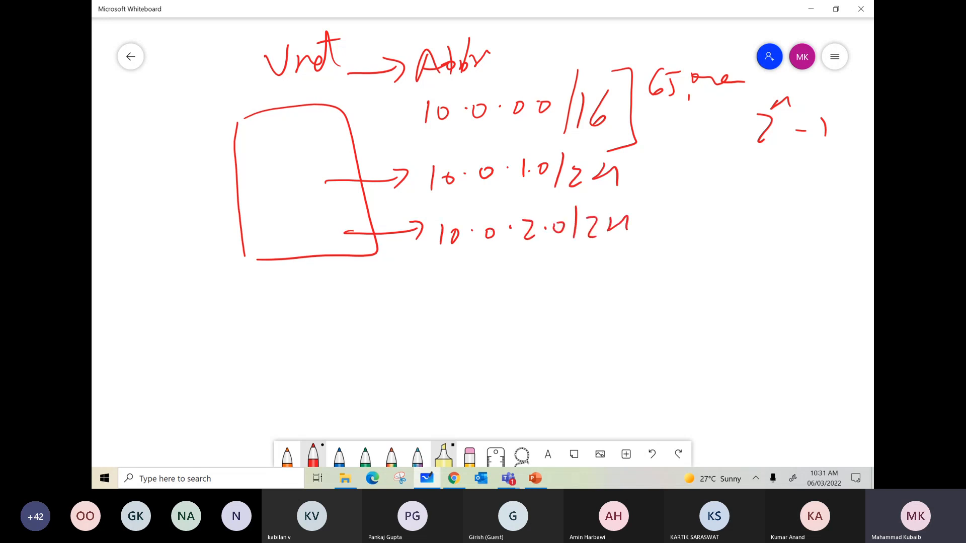
Bracket the two /24 ranges together and add arrowheads to both ends of the /16 bracket
mouse_move(626, 162)
left_mouse_down()
mouse_move(637, 161)
mouse_move(621, 248)
left_mouse_up()
left_click_drag(649, 185, 657, 218)
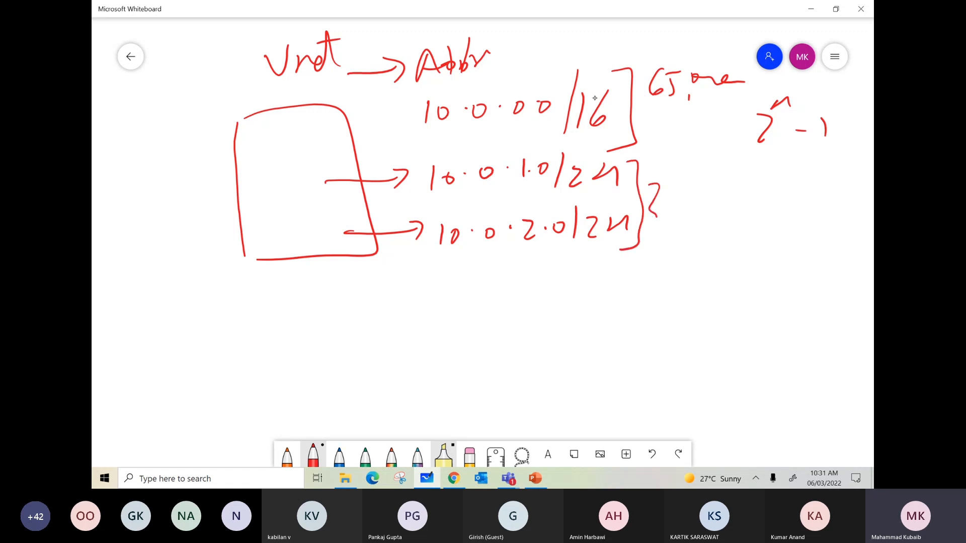
mouse_move(618, 61)
left_mouse_down()
mouse_move(607, 71)
mouse_move(620, 79)
left_mouse_up()
left_click_drag(614, 145, 618, 157)
Draw a tick beside the Addr heading and a bracket under 10.0.0.0/16 with an arrow down to the subnet ranges
left_click_drag(519, 52, 606, 32)
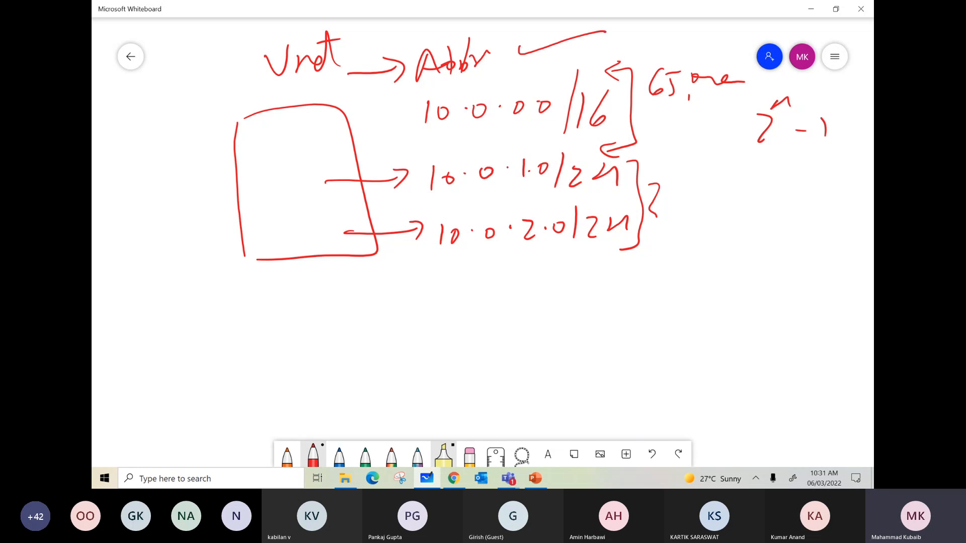
mouse_move(401, 108)
left_mouse_down()
mouse_move(626, 129)
mouse_move(657, 111)
left_mouse_up()
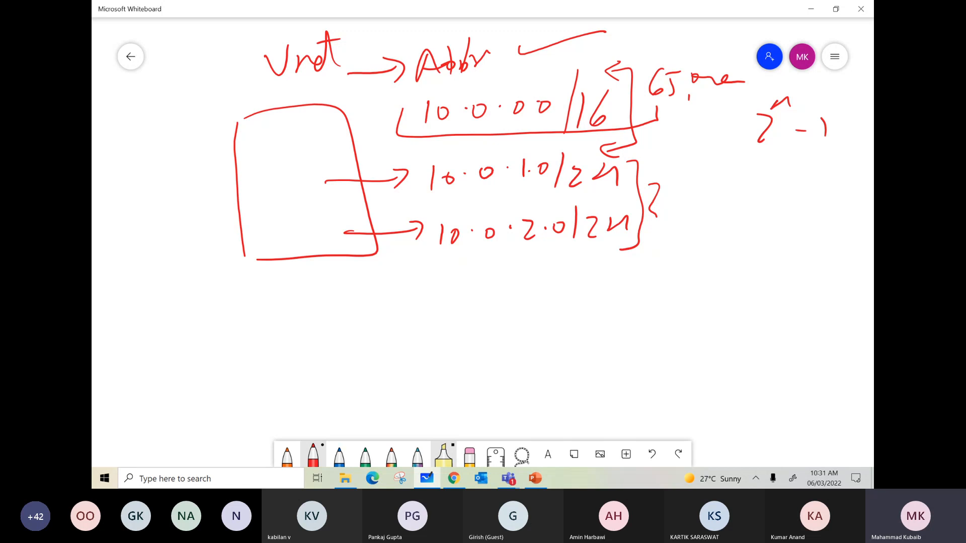
left_click_drag(499, 121, 500, 150)
Circle the starting points of both subnet arrows and draw a horizontal dividing line across the board below the Vnet sketch
left_click_drag(319, 177, 321, 184)
left_click_drag(340, 233, 337, 237)
left_click_drag(100, 288, 866, 256)
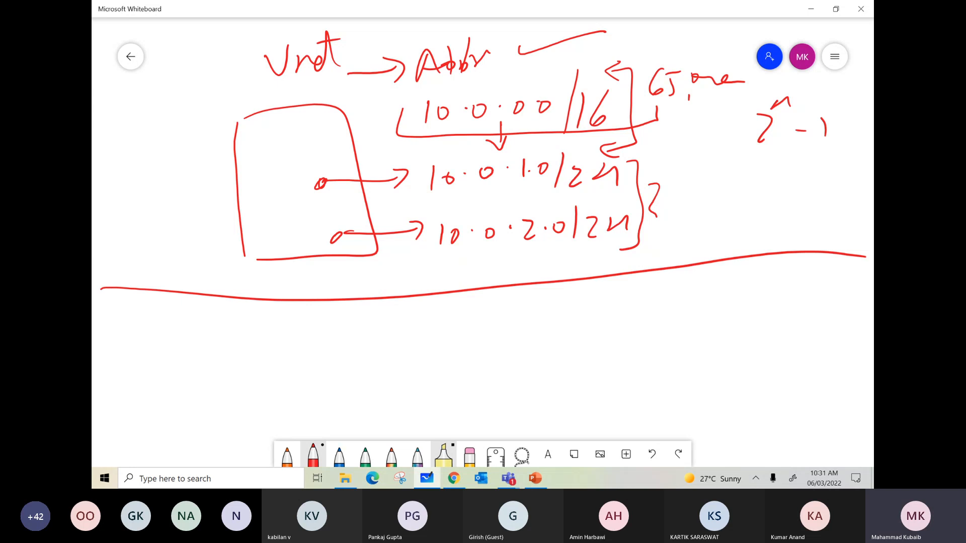
Mark the 10.0.0.0/16 address space with a large asterisk in front of it
left_click_drag(405, 107, 373, 144)
mouse_move(369, 116)
left_mouse_down()
mouse_move(406, 136)
mouse_move(412, 122)
left_mouse_up()
left_click_drag(389, 105, 391, 142)
Draw a box below the dividing line and write "VPC" followed by empty parentheses above it
mouse_move(344, 312)
left_mouse_down()
mouse_move(347, 402)
mouse_move(465, 345)
mouse_move(352, 406)
left_mouse_up()
mouse_move(450, 293)
left_mouse_down()
mouse_move(456, 304)
mouse_move(463, 292)
left_mouse_up()
mouse_move(473, 294)
left_mouse_down()
mouse_move(475, 317)
mouse_move(476, 308)
mouse_move(511, 309)
mouse_move(471, 322)
mouse_move(461, 314)
left_mouse_up()
left_click_drag(553, 288, 555, 311)
mouse_move(668, 271)
left_mouse_down()
mouse_move(676, 286)
mouse_move(664, 292)
left_mouse_up()
Draw three lines out of the VPC box and label them as subnets S1, S2 and S3
left_click_drag(444, 361, 506, 358)
left_click_drag(495, 351, 496, 363)
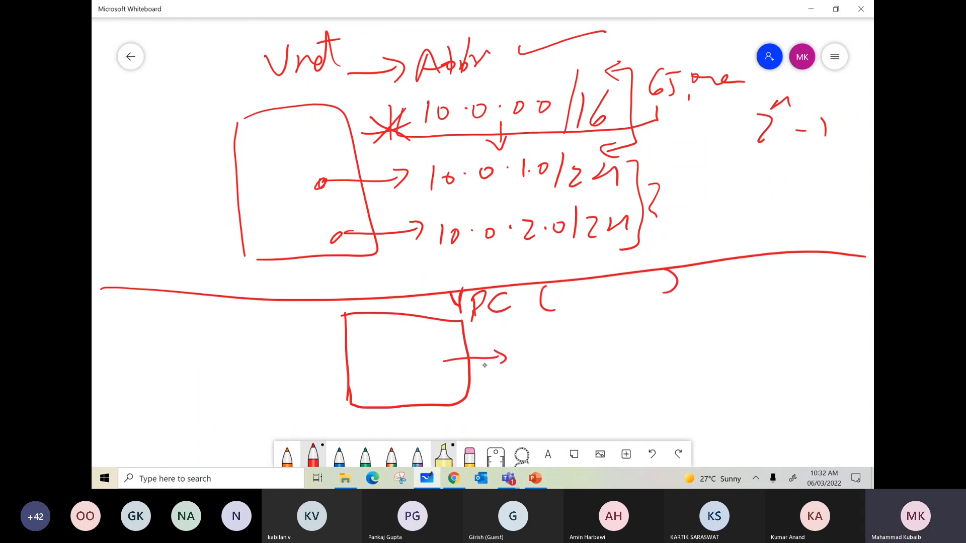
left_click_drag(441, 378, 504, 371)
left_click_drag(487, 365, 505, 374)
mouse_move(527, 342)
left_mouse_down()
mouse_move(518, 388)
mouse_move(530, 351)
mouse_move(542, 391)
left_mouse_up()
mouse_move(439, 400)
left_mouse_down()
mouse_move(509, 400)
mouse_move(519, 419)
left_mouse_up()
mouse_move(536, 397)
left_mouse_down()
mouse_move(545, 401)
mouse_move(539, 424)
left_mouse_up()
Write the range 10.0.1.0/24 beside subnet S1 of the VPC
left_click_drag(556, 339, 558, 352)
mouse_move(574, 342)
left_mouse_down()
mouse_move(568, 347)
mouse_move(608, 338)
left_mouse_up()
left_click(591, 342)
left_click(625, 343)
left_click_drag(639, 332, 638, 347)
left_click(654, 345)
left_click_drag(675, 337, 694, 346)
mouse_move(703, 326)
left_mouse_down()
mouse_move(719, 340)
mouse_move(751, 340)
left_mouse_up()
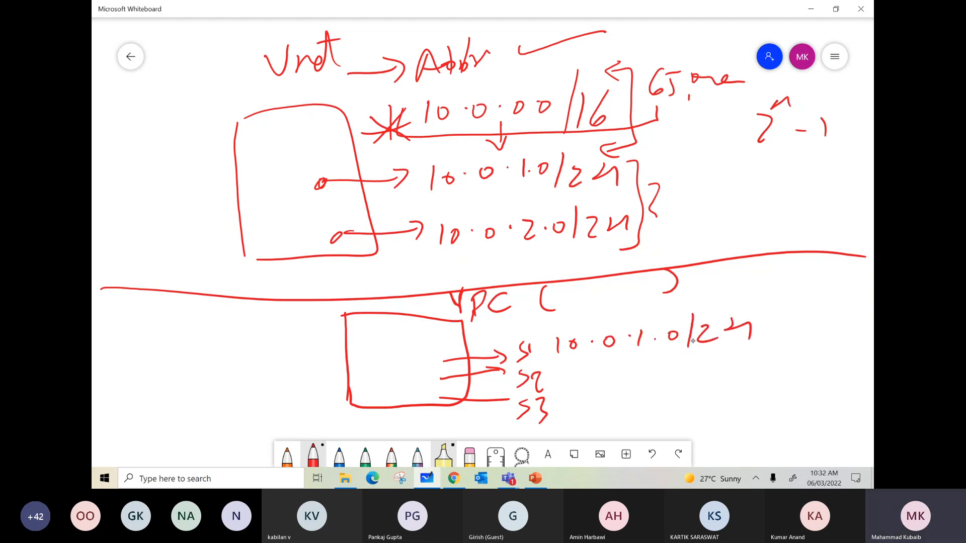
Write the range 10.0.2.0/24 beside subnet S2 and draw a placeholder line beside S3
left_click_drag(574, 373, 574, 385)
mouse_move(595, 373)
left_mouse_down()
mouse_move(667, 382)
mouse_move(696, 366)
left_mouse_up()
left_click(647, 375)
left_click(675, 377)
mouse_move(705, 352)
left_mouse_down()
mouse_move(702, 390)
mouse_move(748, 374)
left_mouse_up()
left_click_drag(752, 361, 753, 388)
left_click_drag(581, 414, 750, 406)
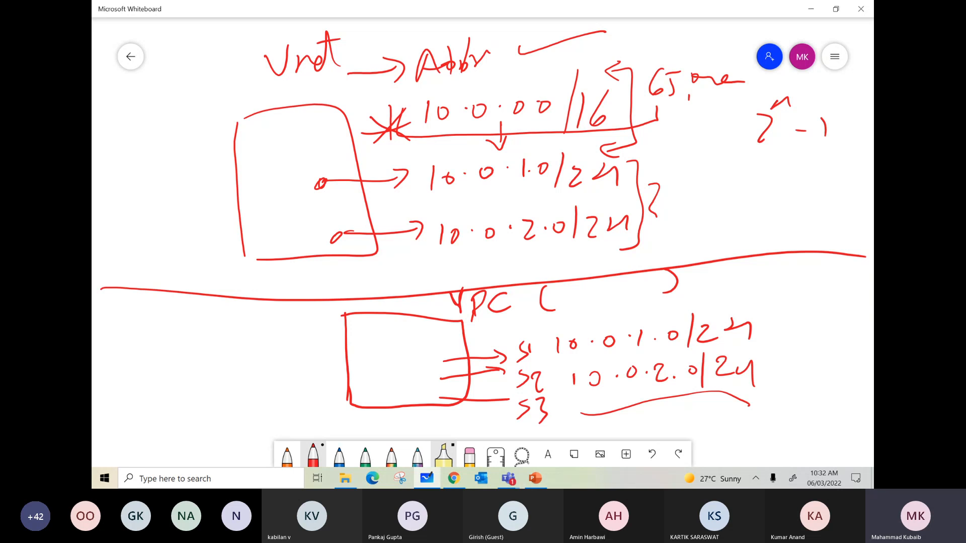
Add a closing bracket after the VPC heading and write "Glob" next to it
mouse_move(718, 268)
left_mouse_down()
mouse_move(745, 267)
mouse_move(737, 308)
left_mouse_up()
left_click_drag(789, 272, 790, 285)
mouse_move(797, 280)
left_mouse_down()
mouse_move(799, 291)
mouse_move(819, 282)
left_mouse_up()
left_click_drag(830, 262, 847, 287)
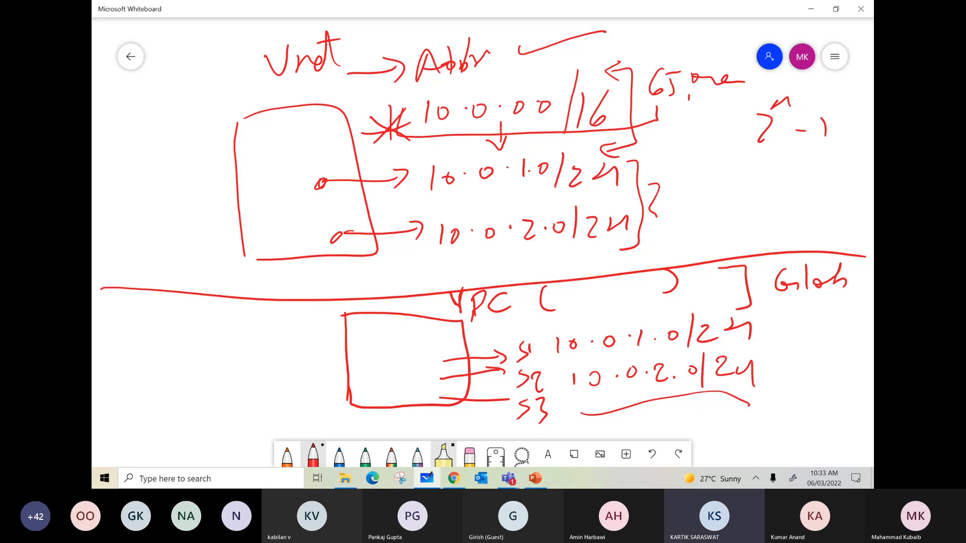
Switch to the PowerPoint slide on Virtual Private Cloud and highlight the term "Default-mode VPC"
left_click(536, 479)
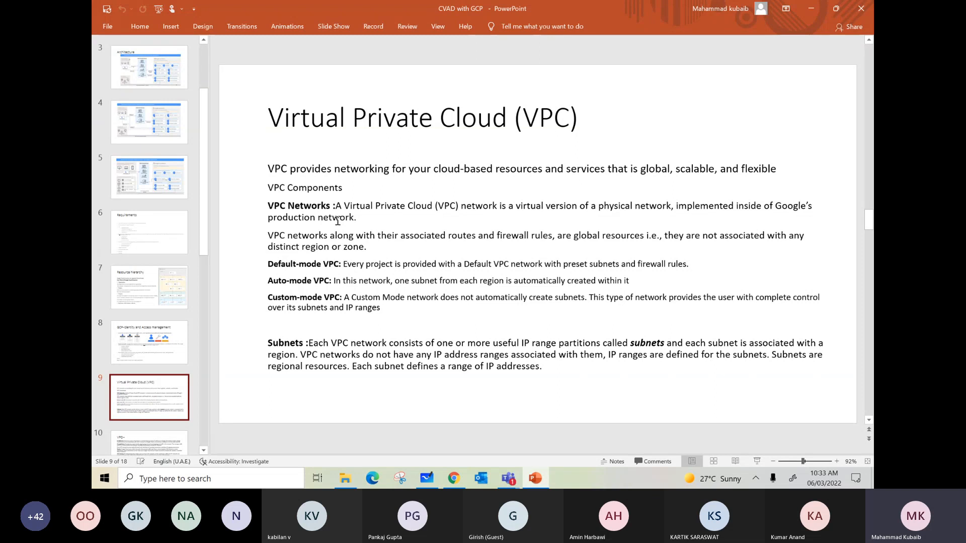
left_click_drag(339, 264, 292, 266)
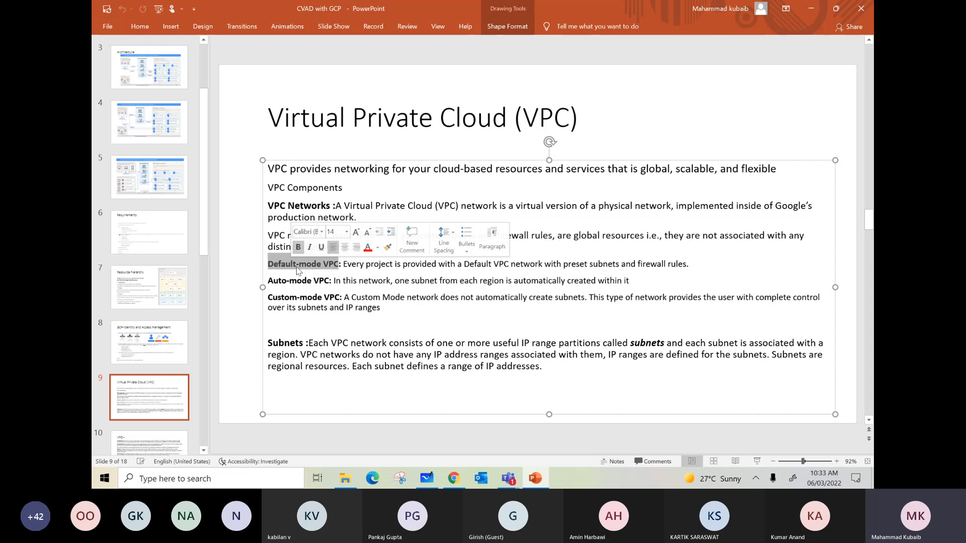
left_click(818, 14)
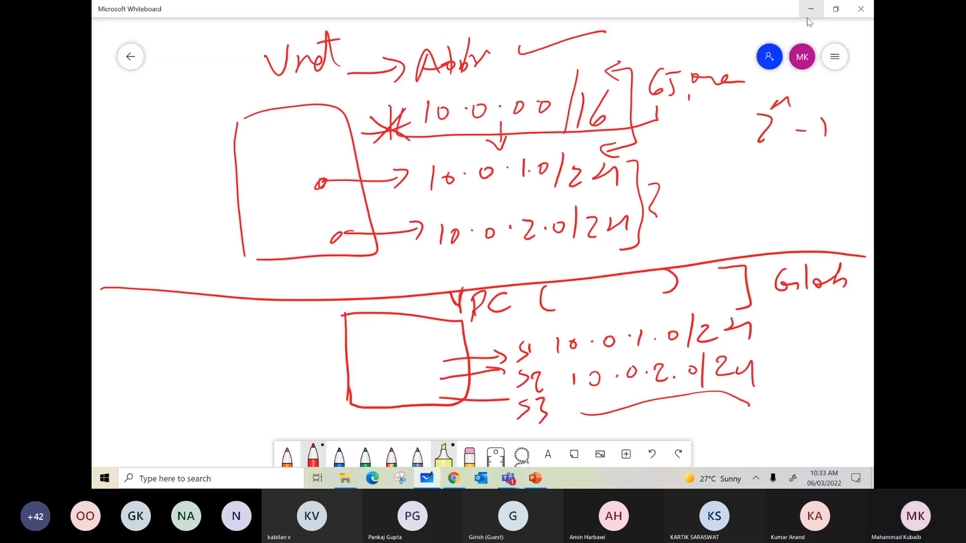
Switch to the Google Cloud console in Chrome, open the VPC networks page and collapse the default network's subnet list
left_click(808, 17)
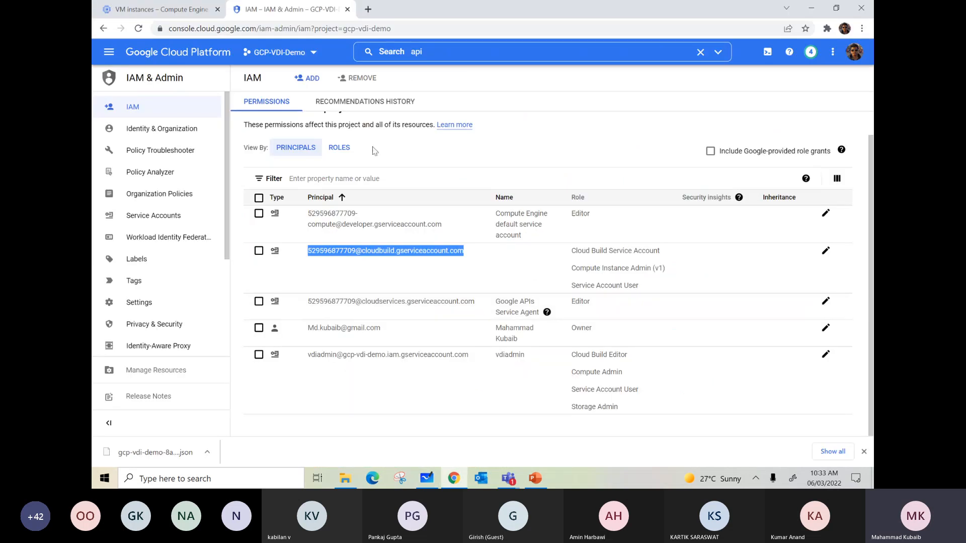
left_click(108, 56)
scroll(179, 272, "down", 5)
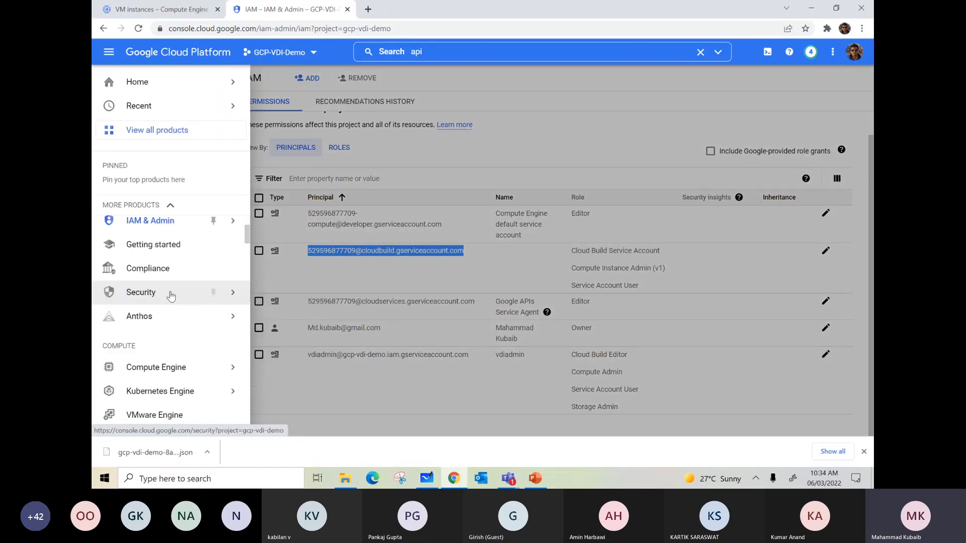
scroll(173, 323, "down", 8)
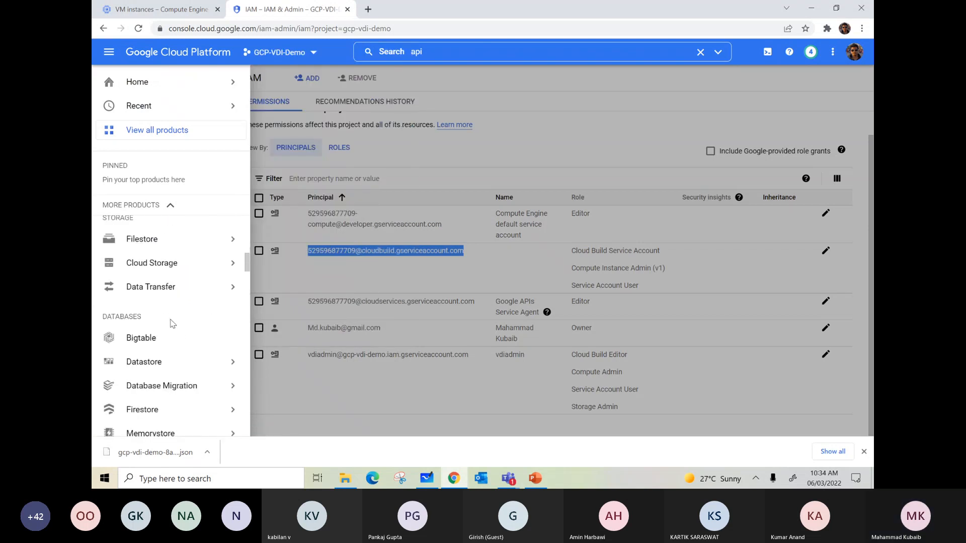
scroll(171, 334, "down", 3)
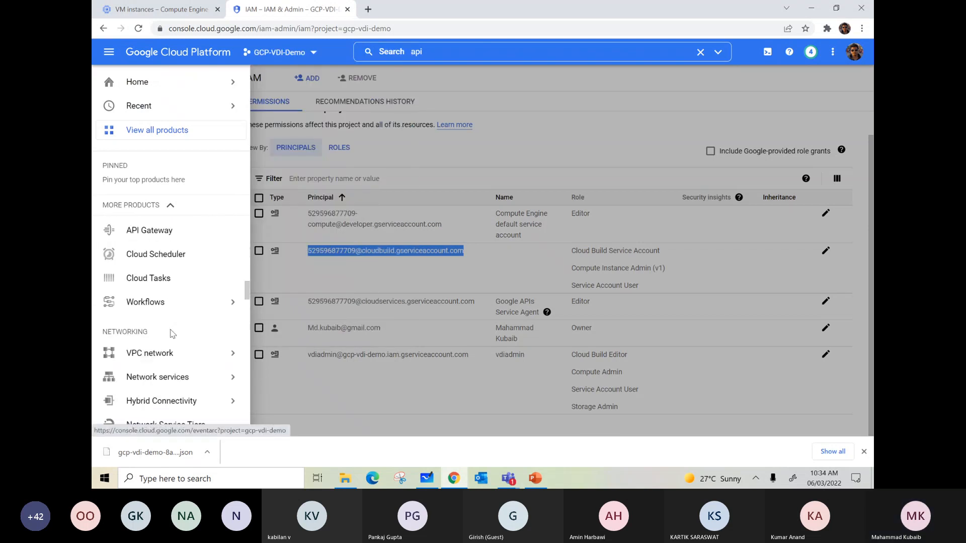
scroll(171, 334, "down", 2)
mouse_move(189, 254)
left_click(283, 252)
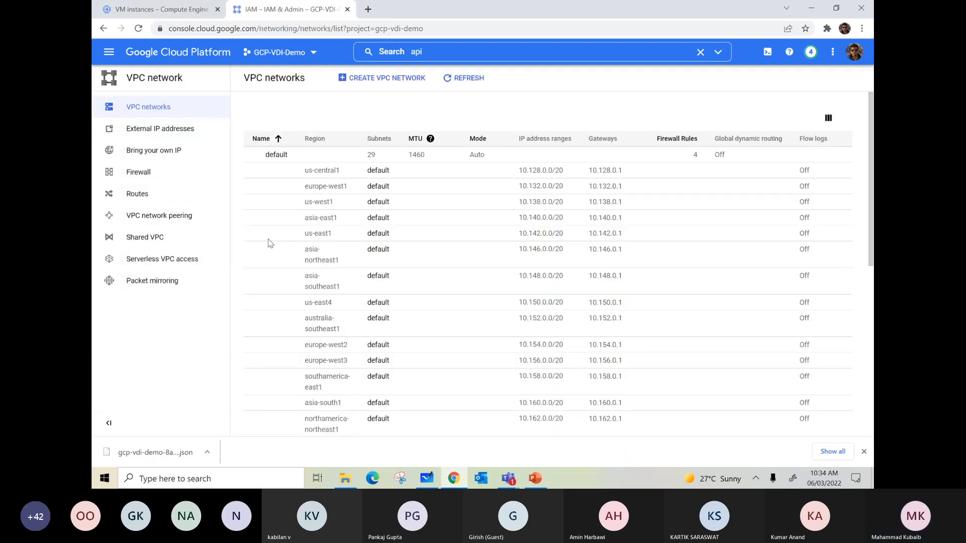
left_click(259, 160)
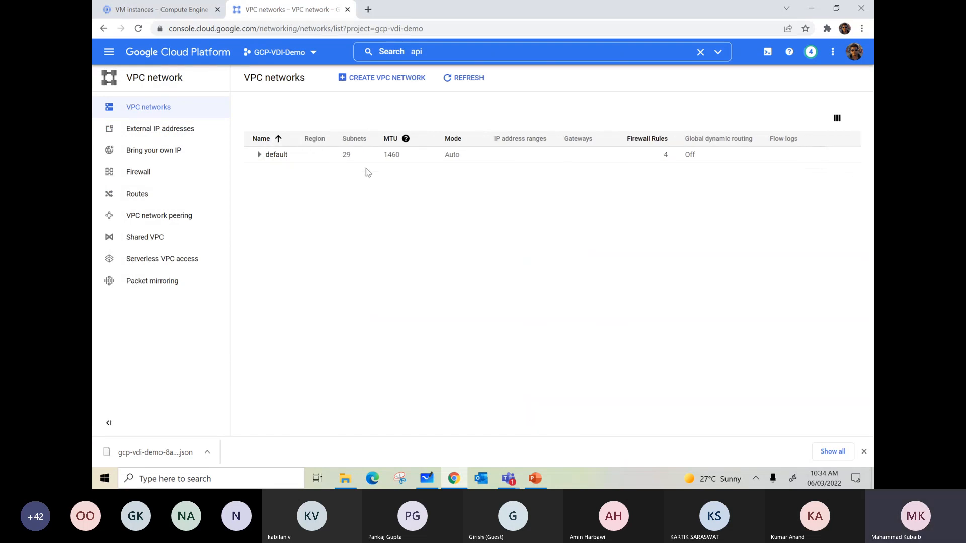
Expand and collapse the default network's subnet list and check the Virtual Private Cloud slide in PowerPoint before returning to Chrome
left_click(258, 156)
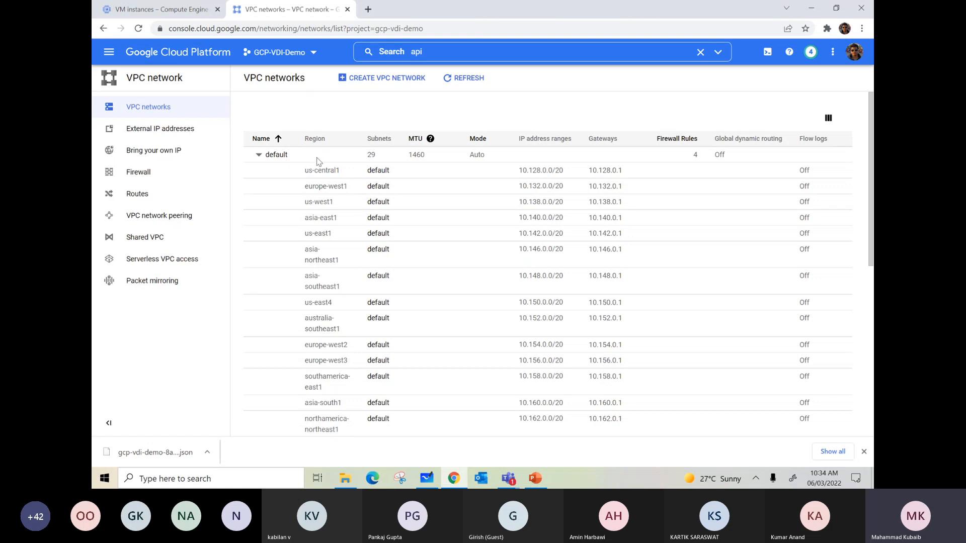
left_click(259, 154)
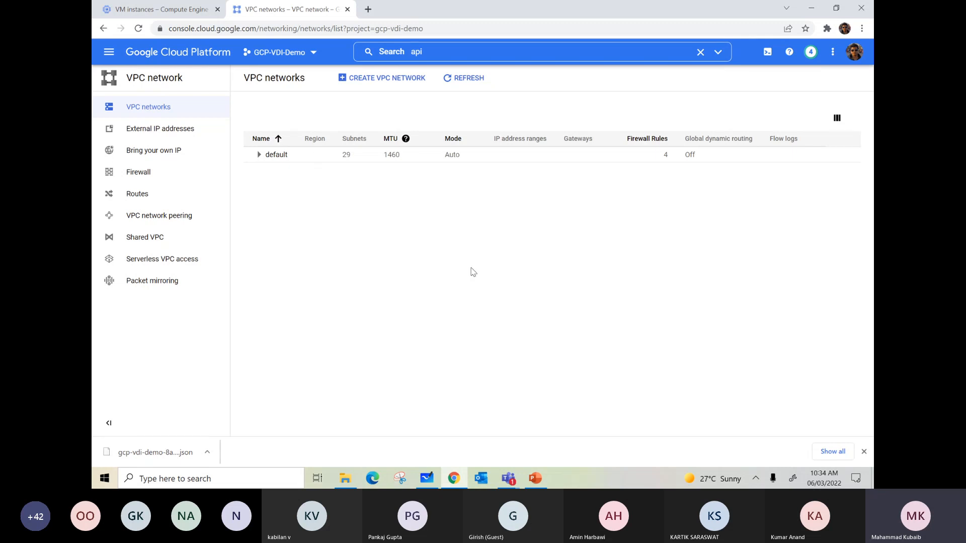
left_click(539, 482)
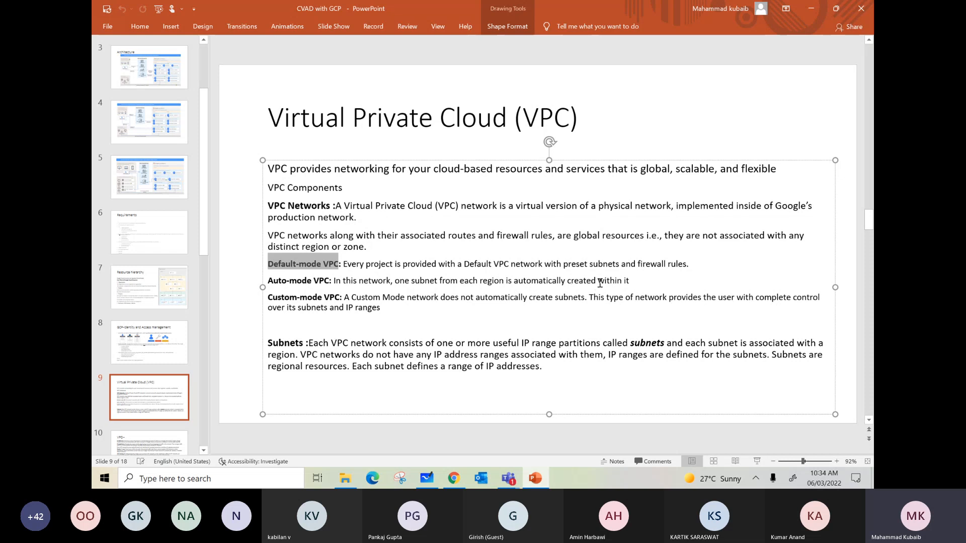
left_click(811, 8)
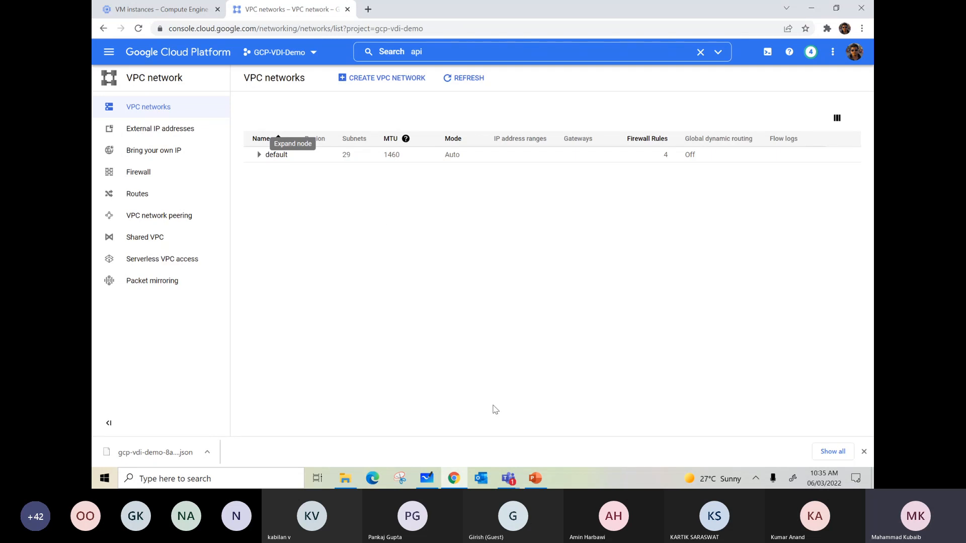
Switch to PowerPoint, highlight "Auto-mode VPC:" on the Virtual Private Cloud slide and return to the Google Cloud console
left_click(535, 482)
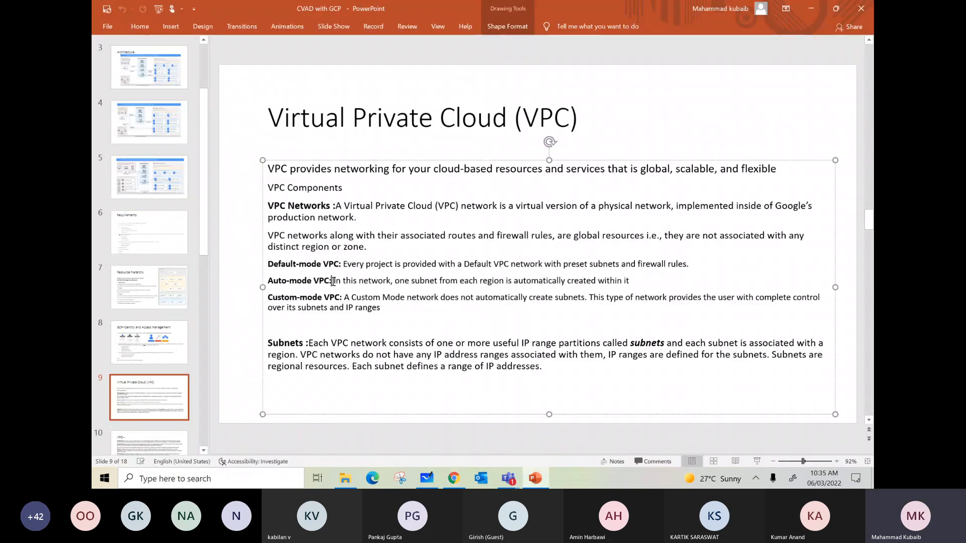
left_click_drag(334, 281, 300, 282)
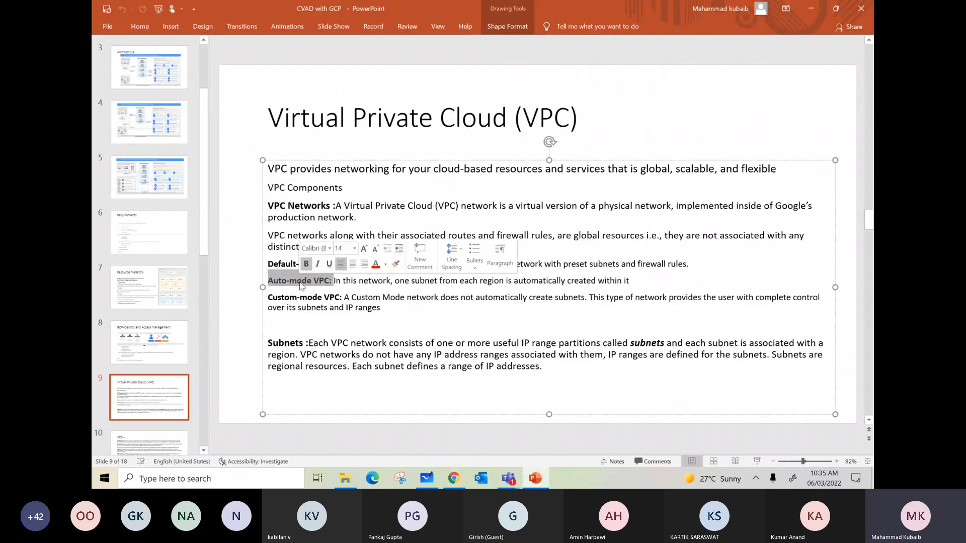
left_click(811, 14)
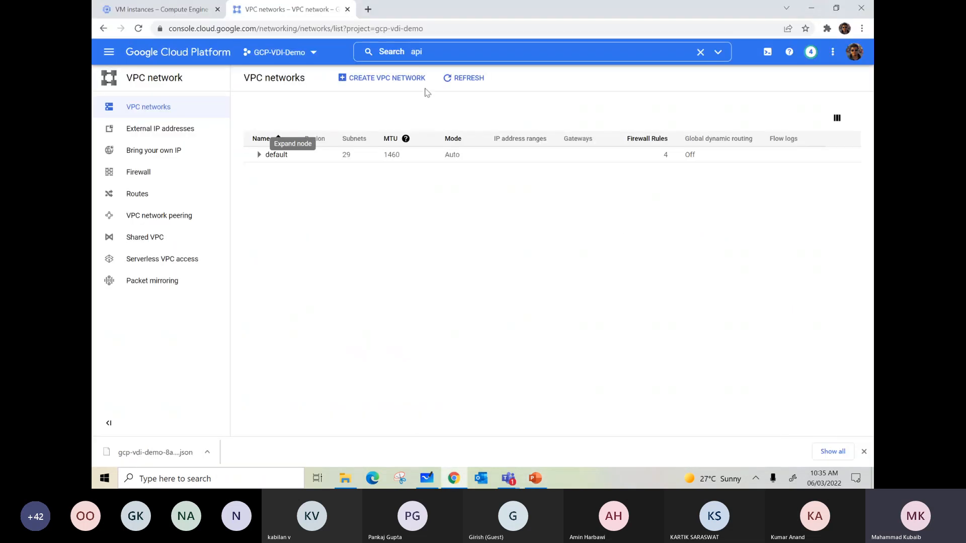
Start creating a VPC network and name it auto-vpc-demo
left_click(381, 84)
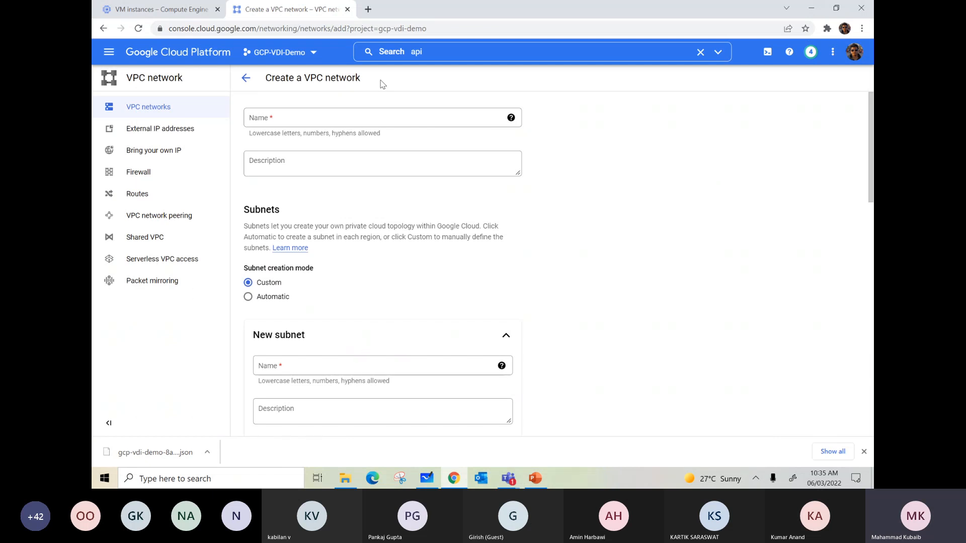
left_click(338, 117)
type("auto-")
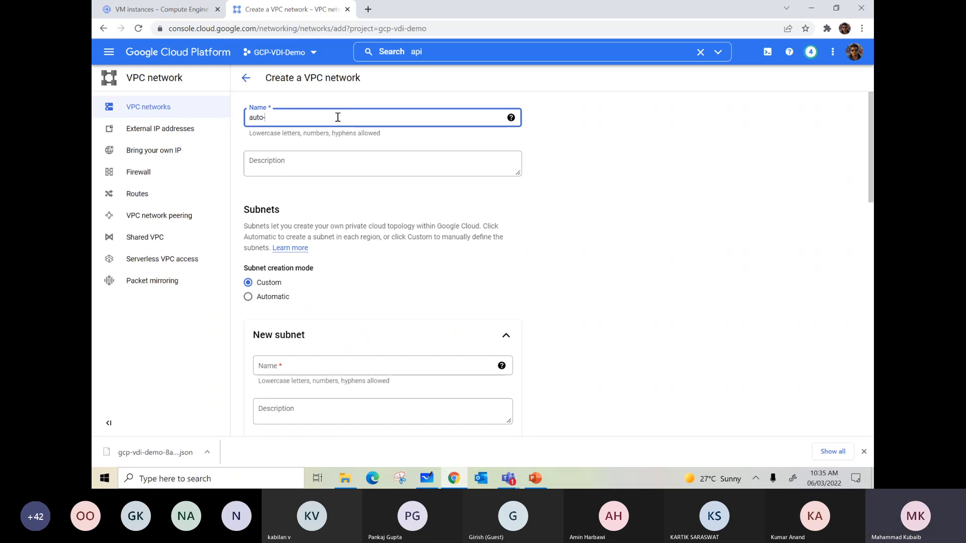
type("vpc-demo")
scroll(263, 212, "down", 2)
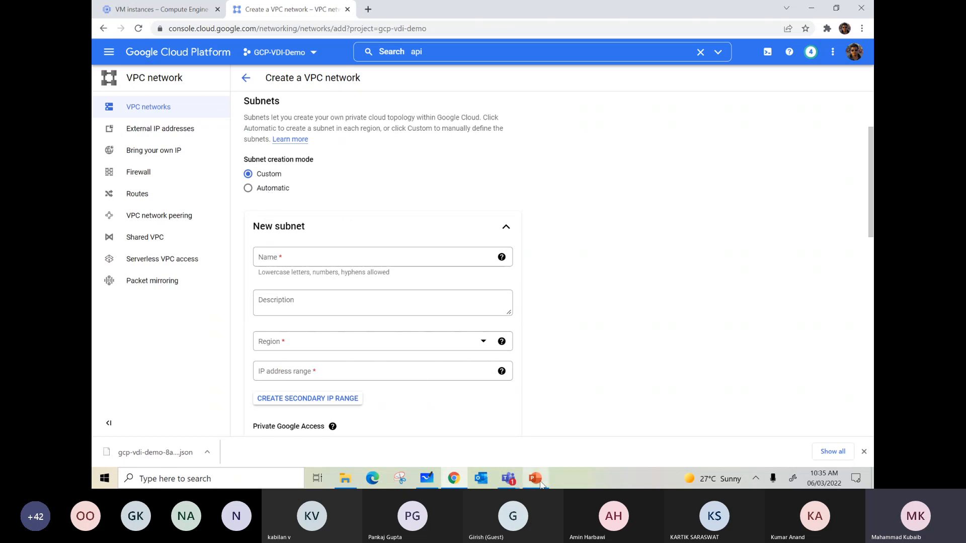
Switch to PowerPoint, highlight "one subnet from each region is automatically created within" in the auto-mode description and return to Chrome
left_click(539, 443)
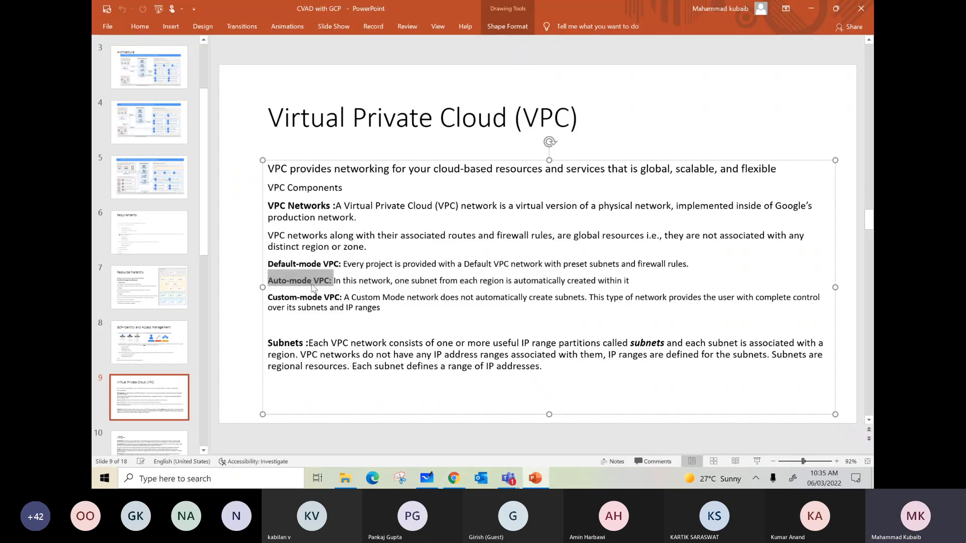
left_click_drag(391, 281, 624, 280)
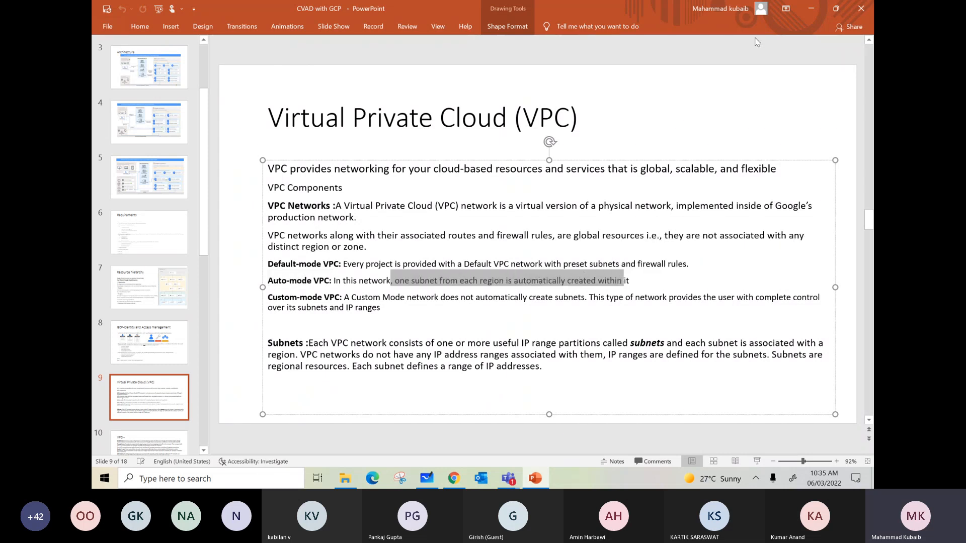
left_click(810, 9)
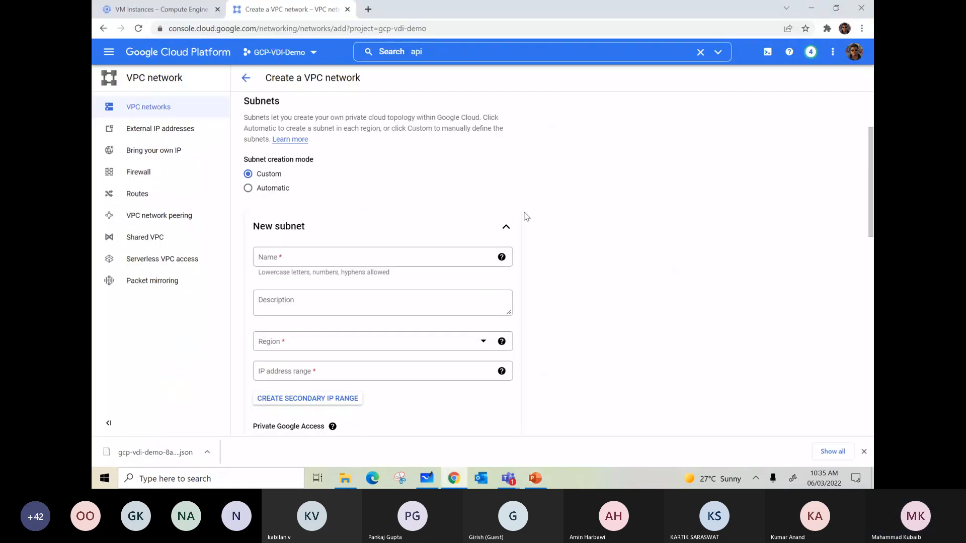
Set the subnet creation mode to Automatic and review the IP address ranges listed for each region
left_click(249, 189)
scroll(307, 211, "down", 2)
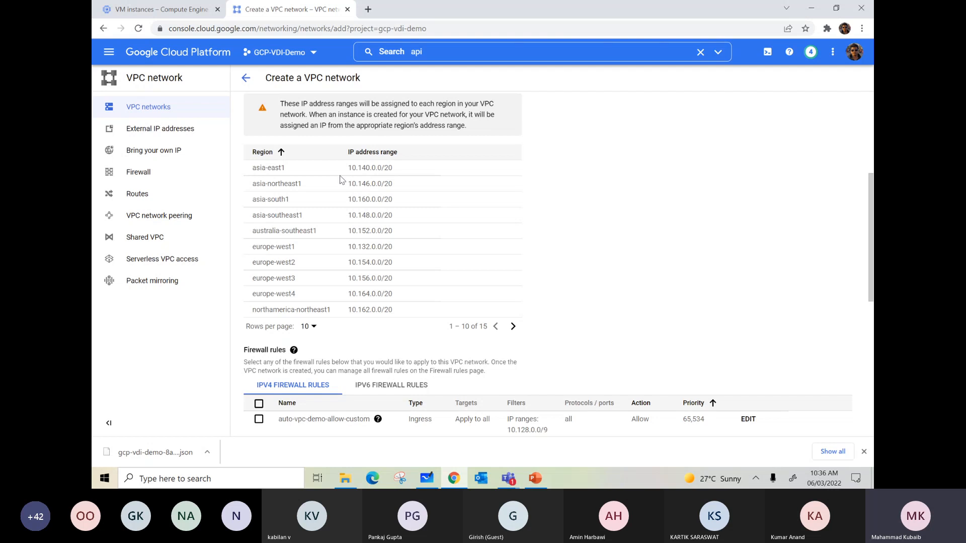
scroll(363, 179, "down", 3)
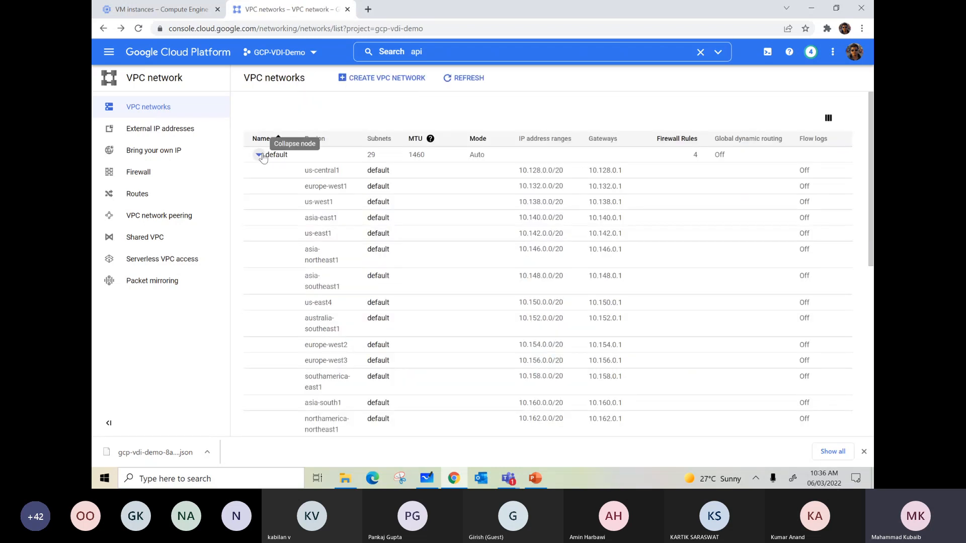
Examine the default network's regional subnets and IP ranges on the VPC networks page, collapsing and re-expanding the list
left_click(258, 156)
left_click(259, 156)
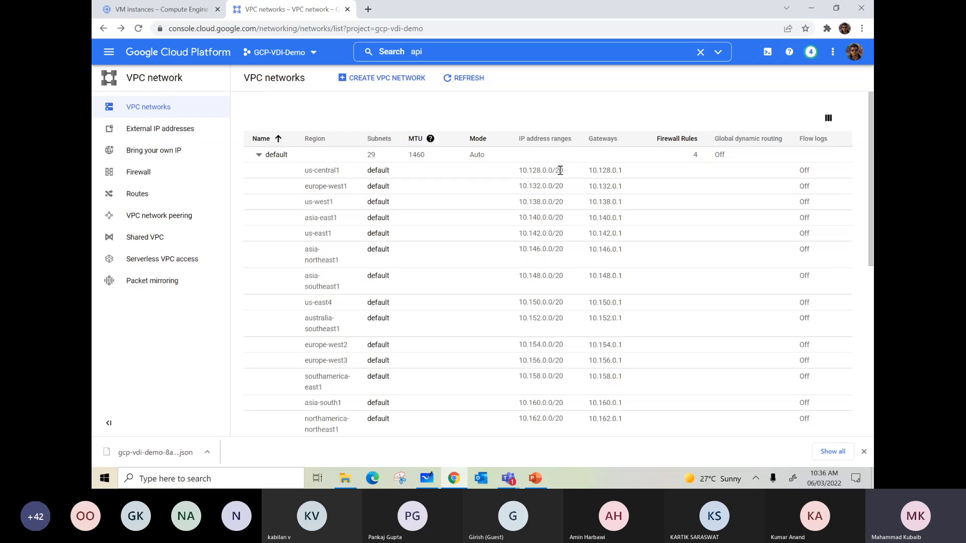
scroll(399, 218, "down", 4)
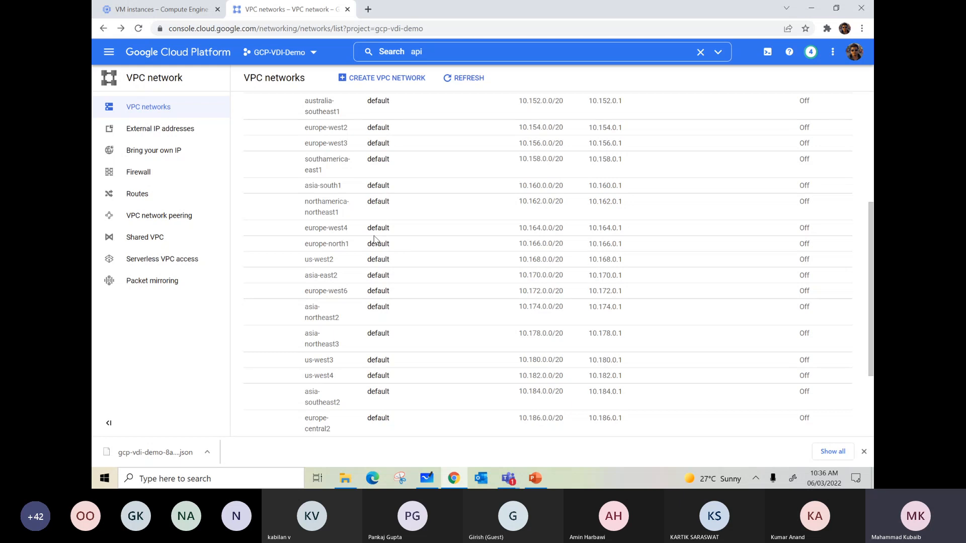
scroll(374, 239, "up", 5)
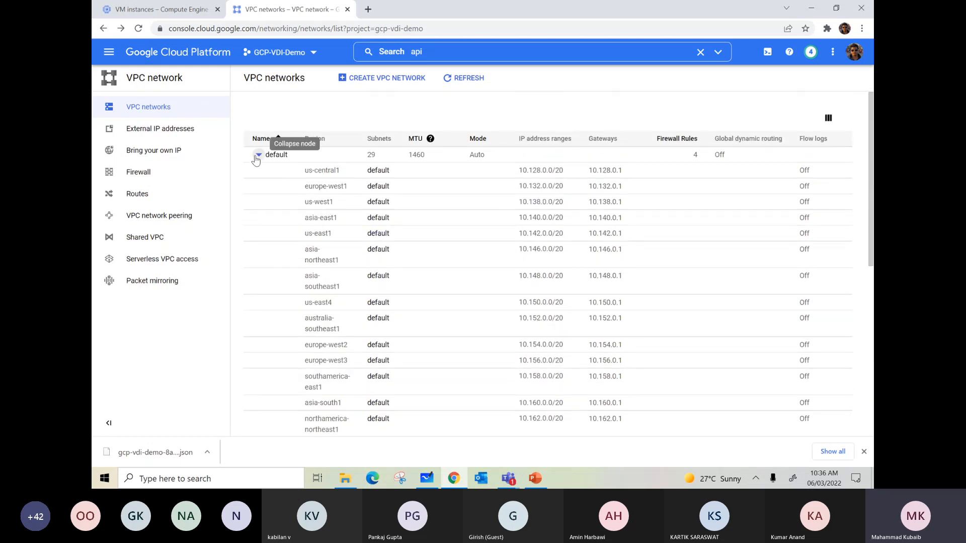
left_click(257, 157)
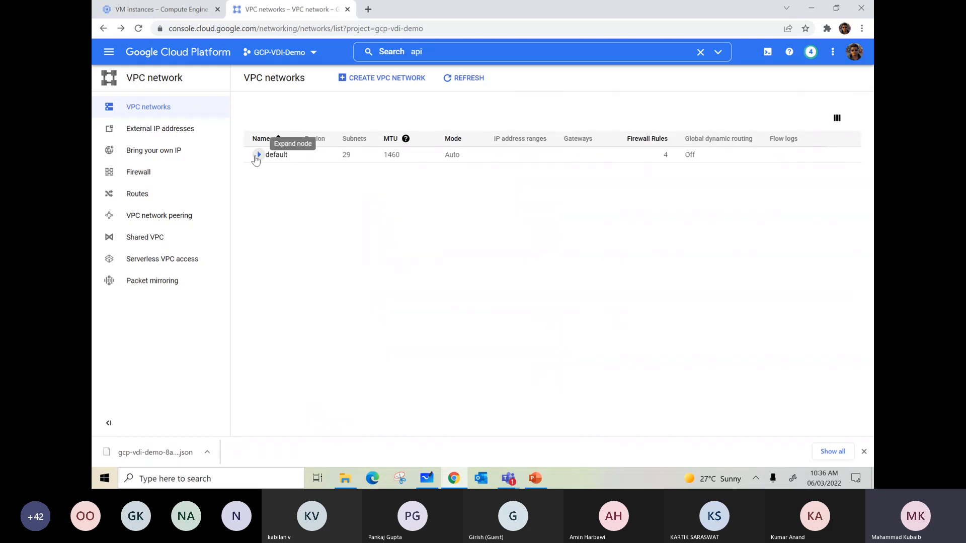
left_click(257, 158)
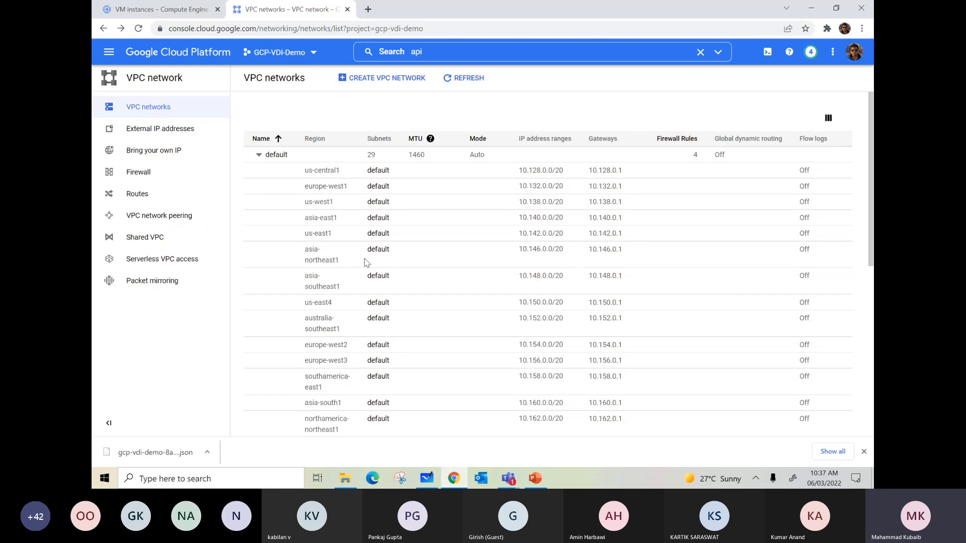
Highlight the asia-southeast1 and asia-south1 regions and the 10.160.0.0/20 range in the default network's subnets, and collapse the list
left_click_drag(312, 280, 335, 287)
scroll(340, 220, "down", 1)
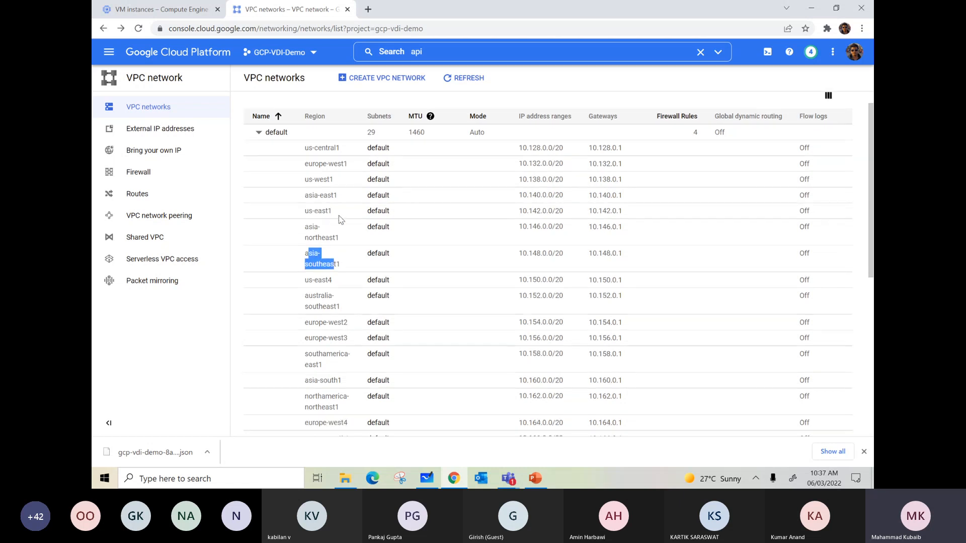
scroll(340, 220, "down", 2)
left_click_drag(307, 296, 355, 299)
left_click(317, 292)
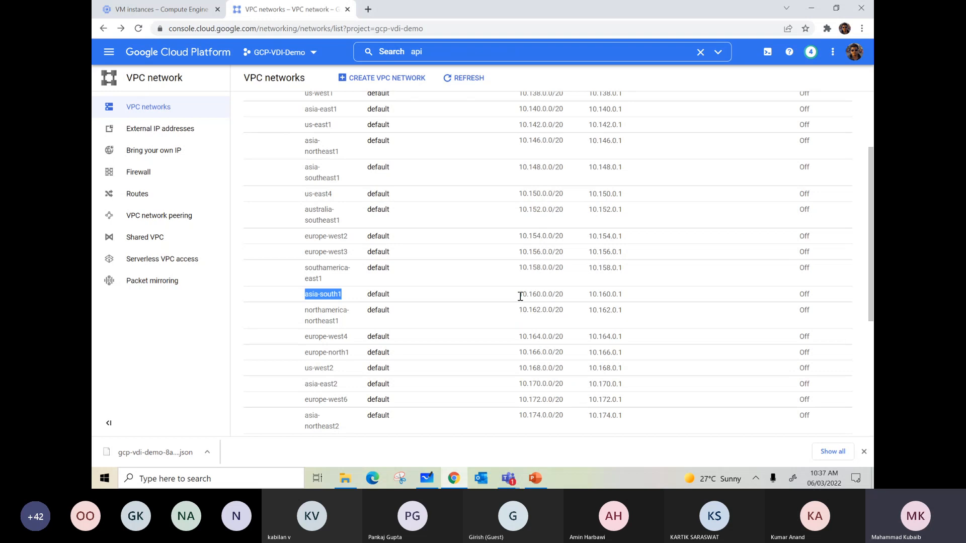
left_click_drag(519, 297, 566, 300)
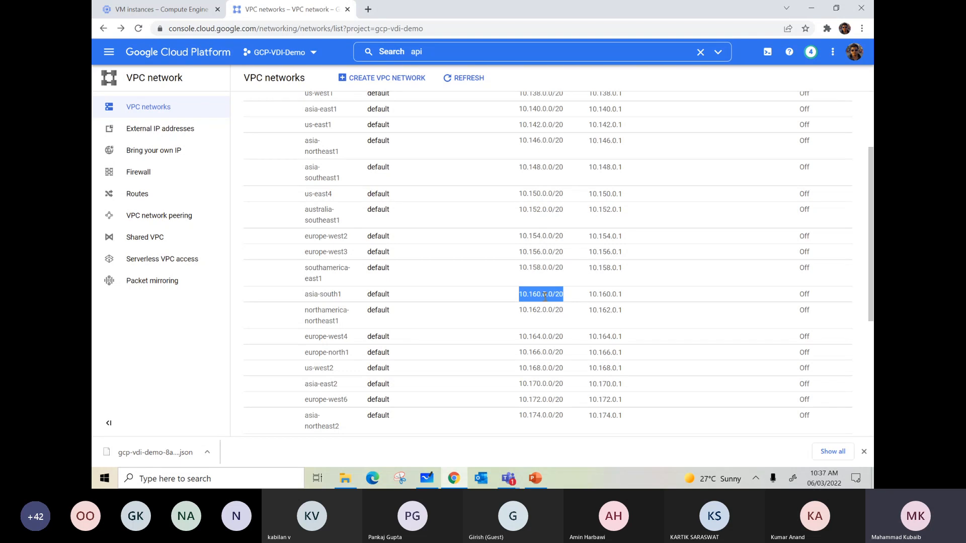
scroll(548, 297, "up", 3)
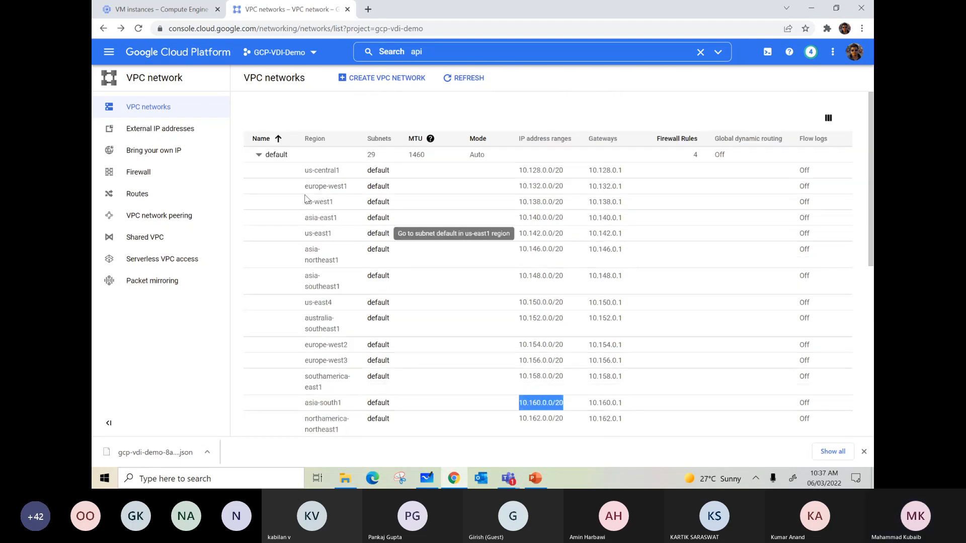
left_click(259, 154)
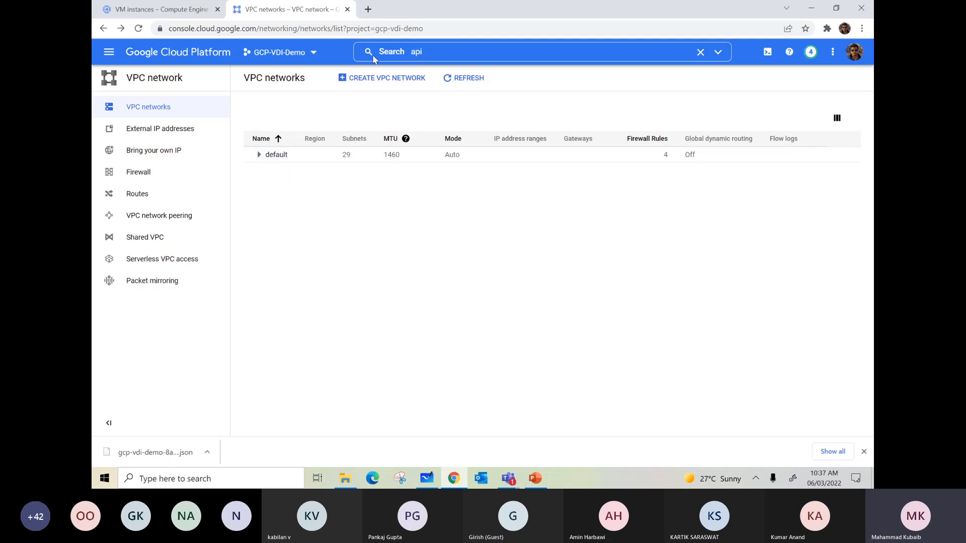
Start creating another VPC network and name it vdi-vpc
left_click(370, 81)
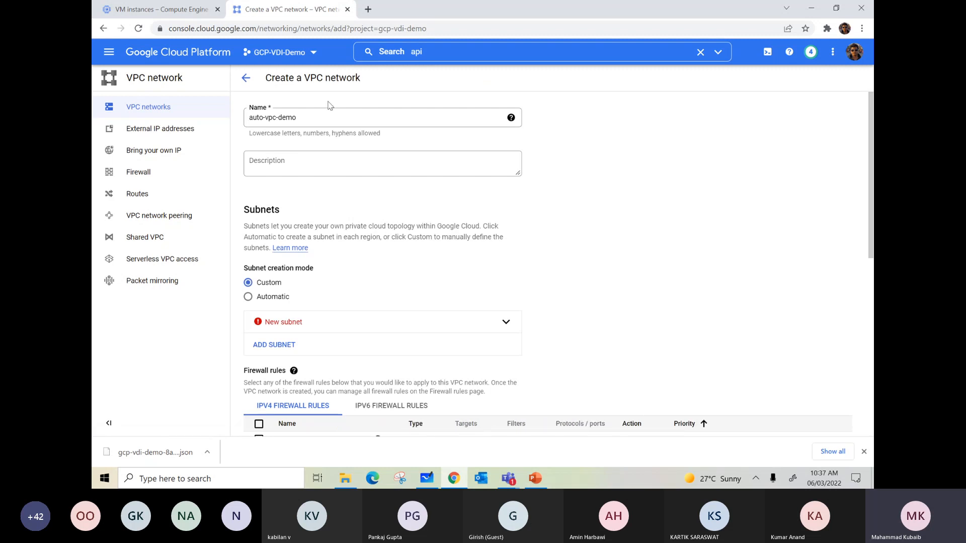
left_click_drag(313, 121, 243, 125)
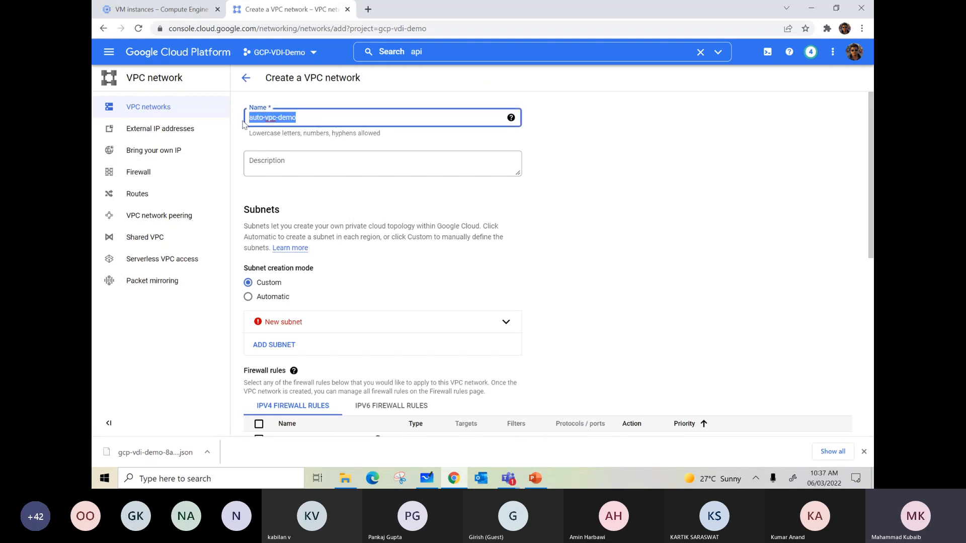
type("vdi")
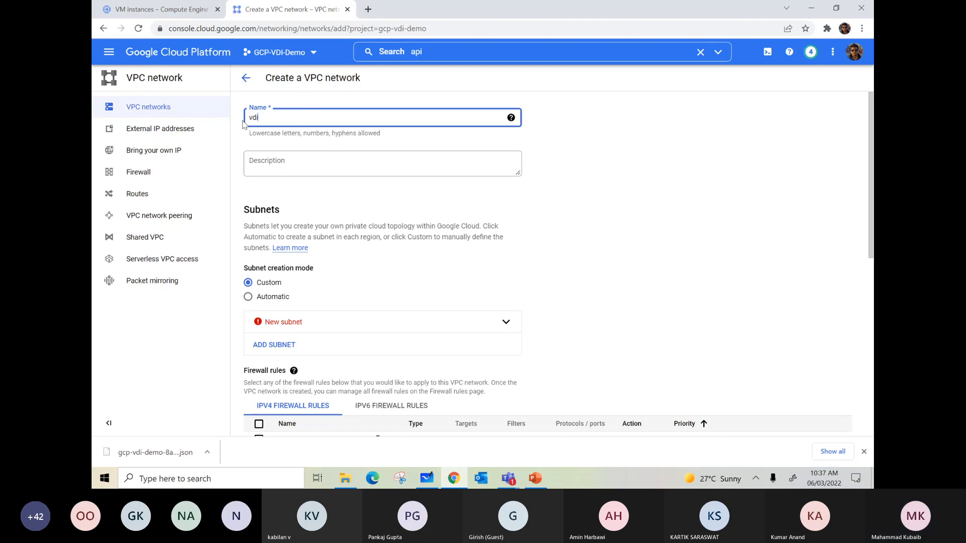
type("-vpc")
key("ctrl+a")
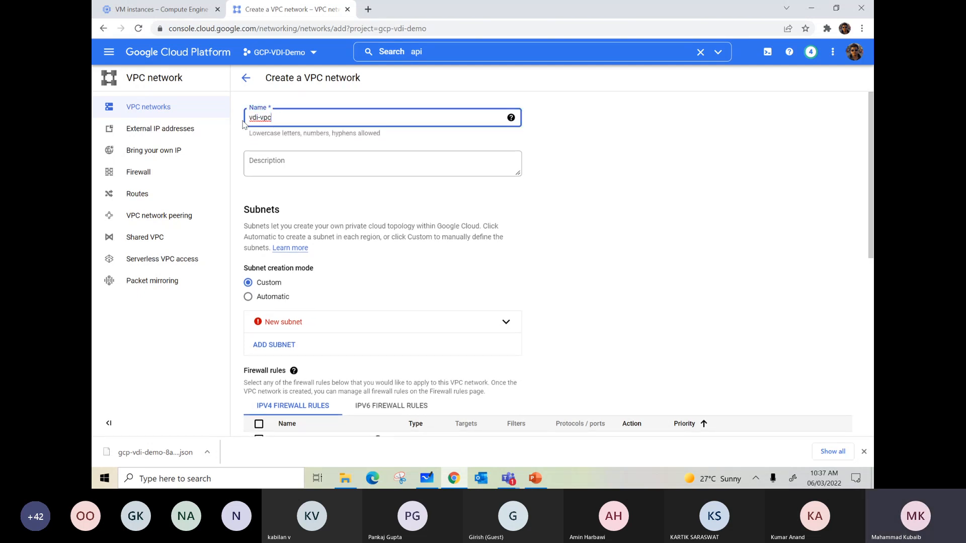
Add a subnet to the custom-mode network and name it vdi-prod
scroll(268, 193, "down", 2)
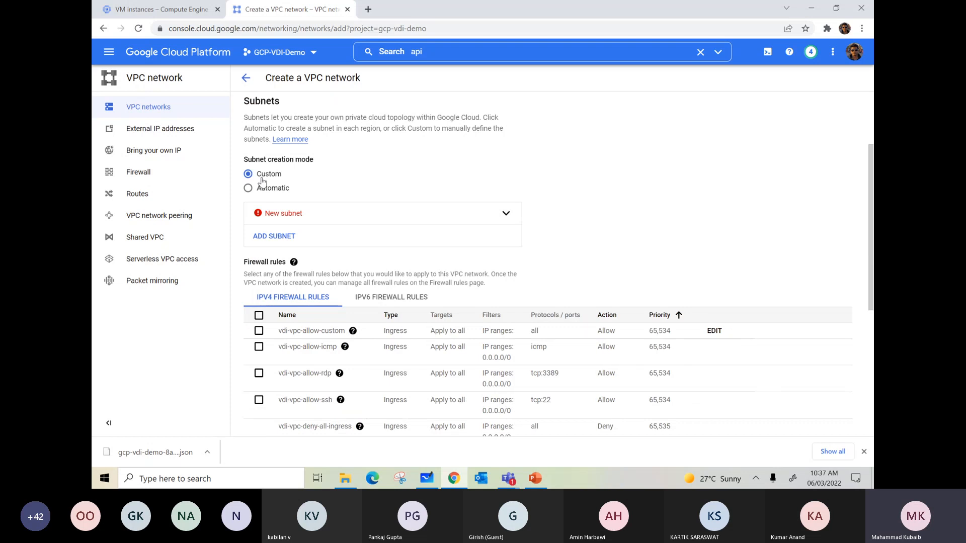
left_click(272, 235)
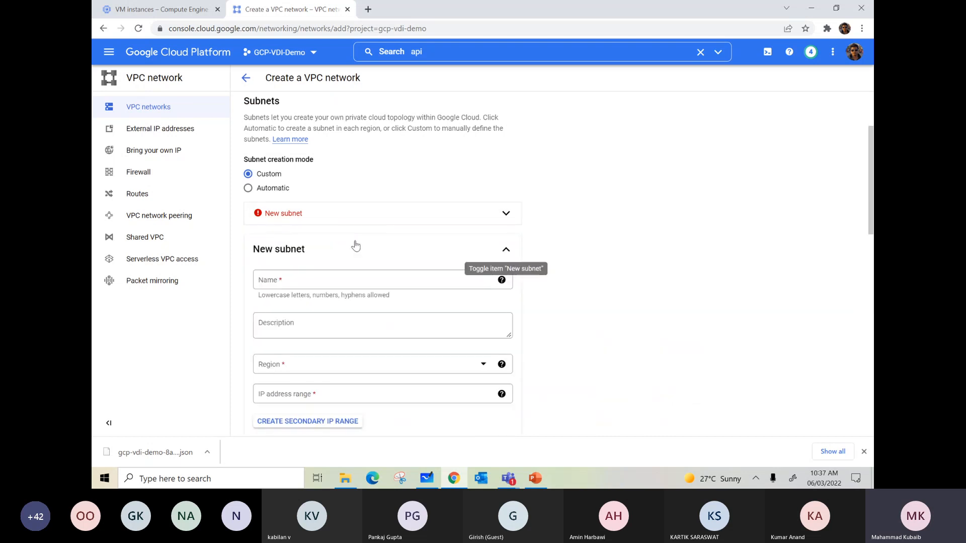
scroll(296, 230, "down", 1)
left_click(294, 229)
type("vdi-prod")
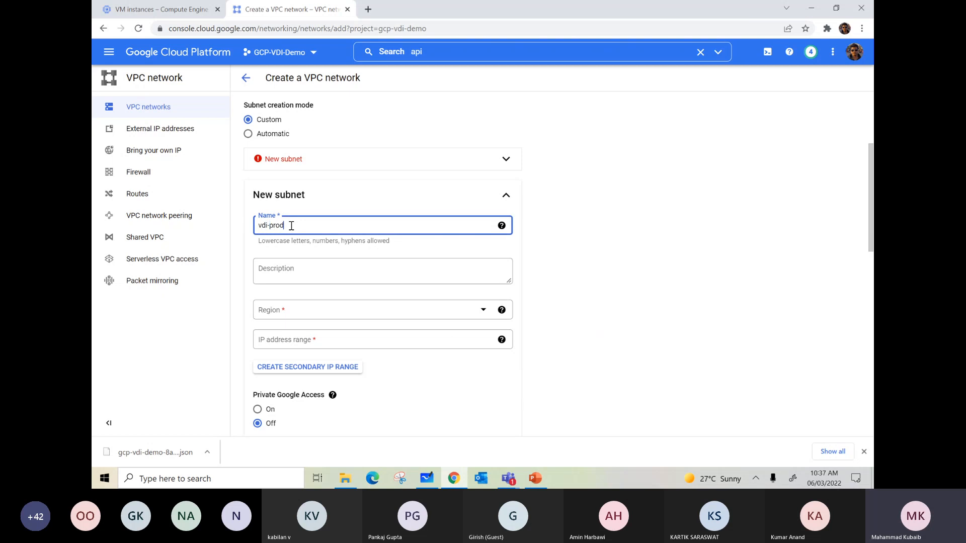
Set the vdi-prod subnet's region to asia-south1
left_click(311, 309)
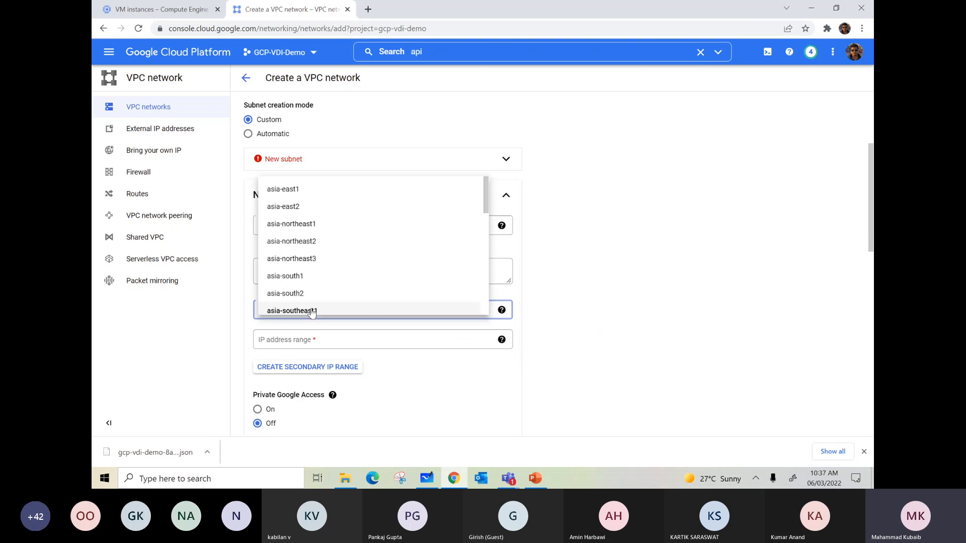
scroll(322, 252, "down", 4)
scroll(322, 252, "down", 4)
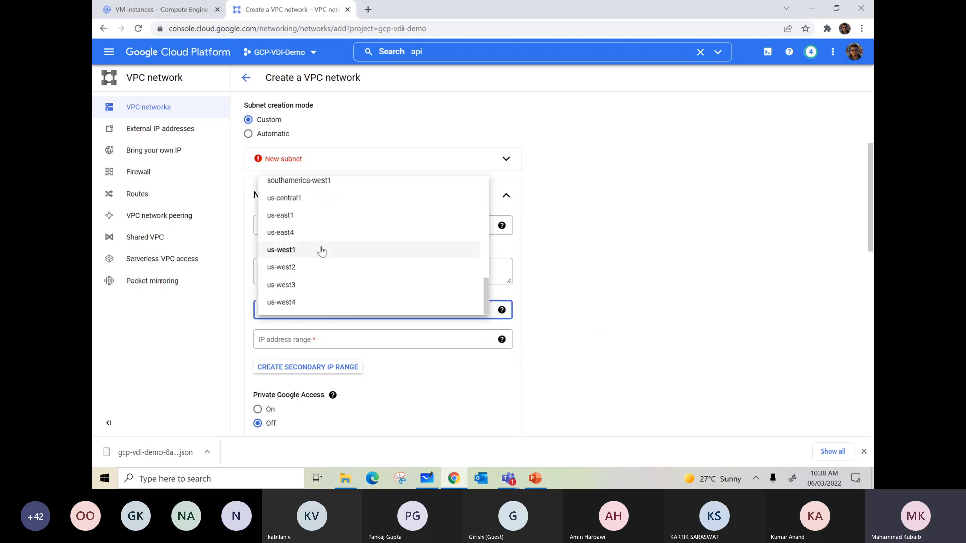
scroll(322, 251, "up", 10)
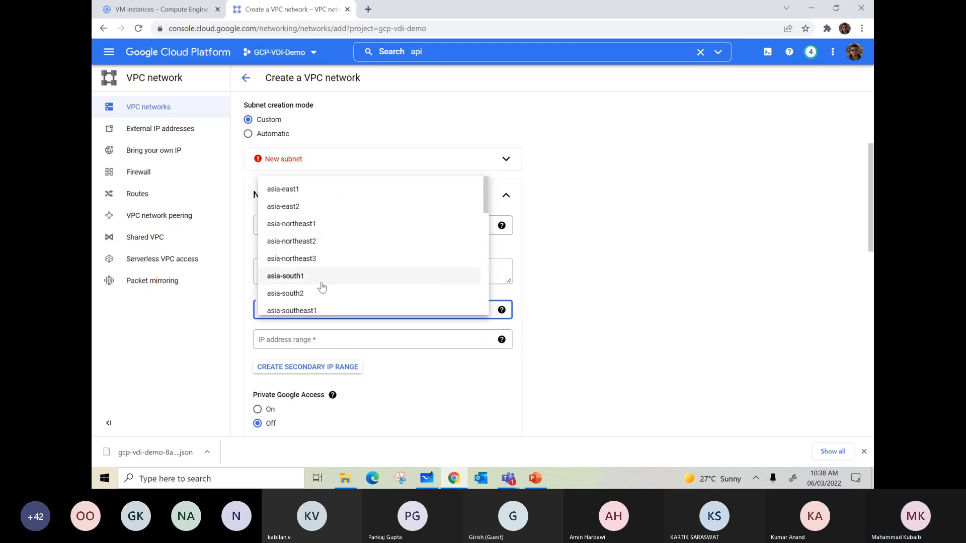
left_click(291, 282)
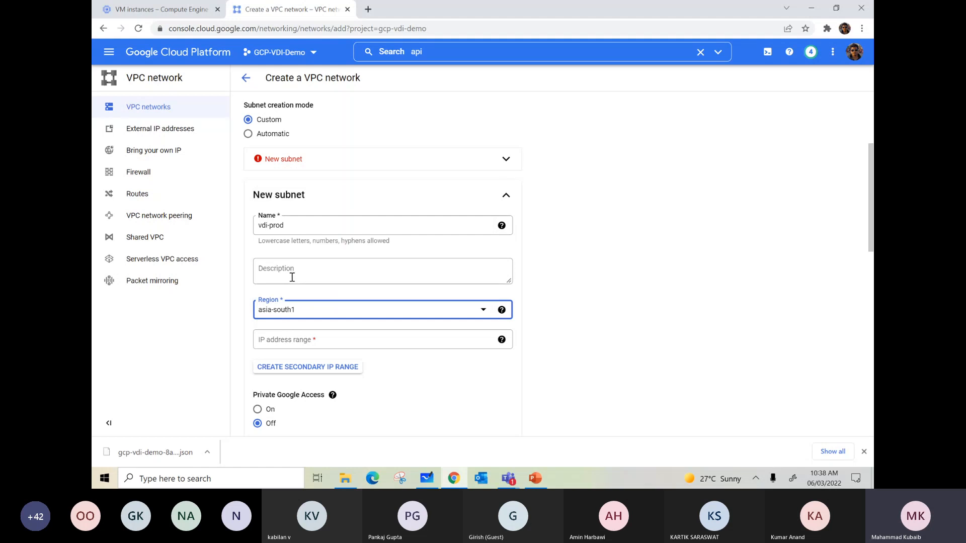
Give the vdi-prod subnet the IP address range 10.125.0.0/24 and turn on Private Google Access
scroll(443, 254, "down", 1)
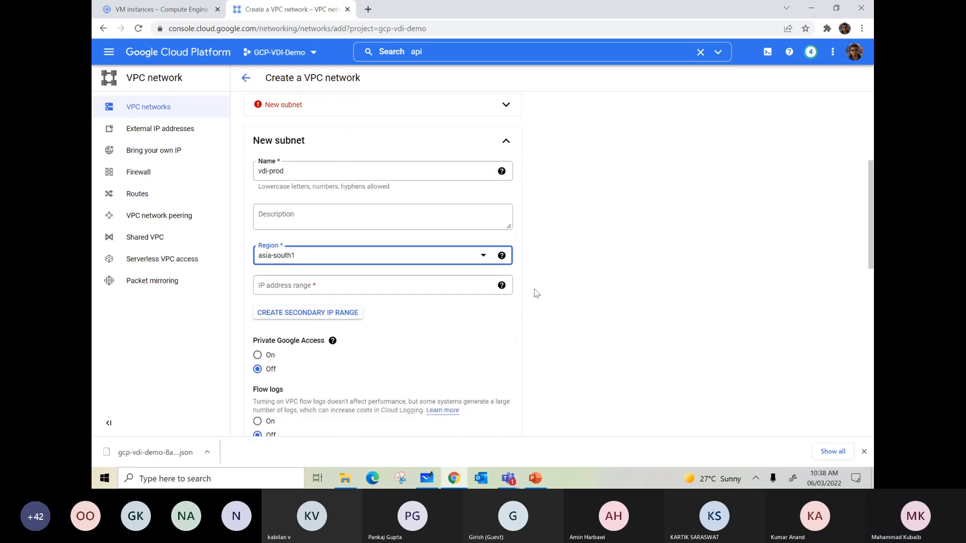
left_click(297, 290)
type("10.125.0.0/24")
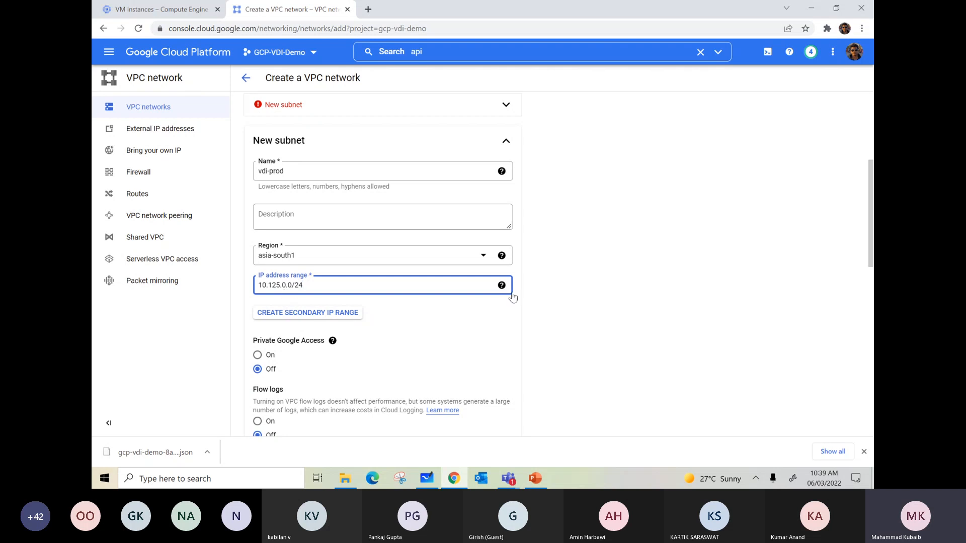
left_click(258, 355)
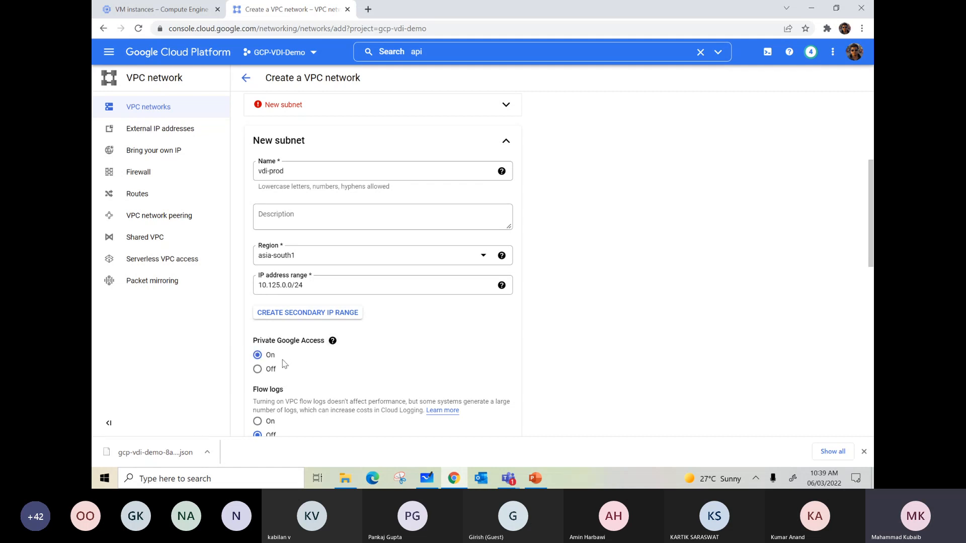
left_click(333, 341)
Examine the predefined IPv4 firewall rules, temporarily selecting the ICMP and RDP rules and highlighting the RDP rule's 0.0.0.0/0 range
scroll(294, 341, "down", 2)
scroll(297, 341, "down", 3)
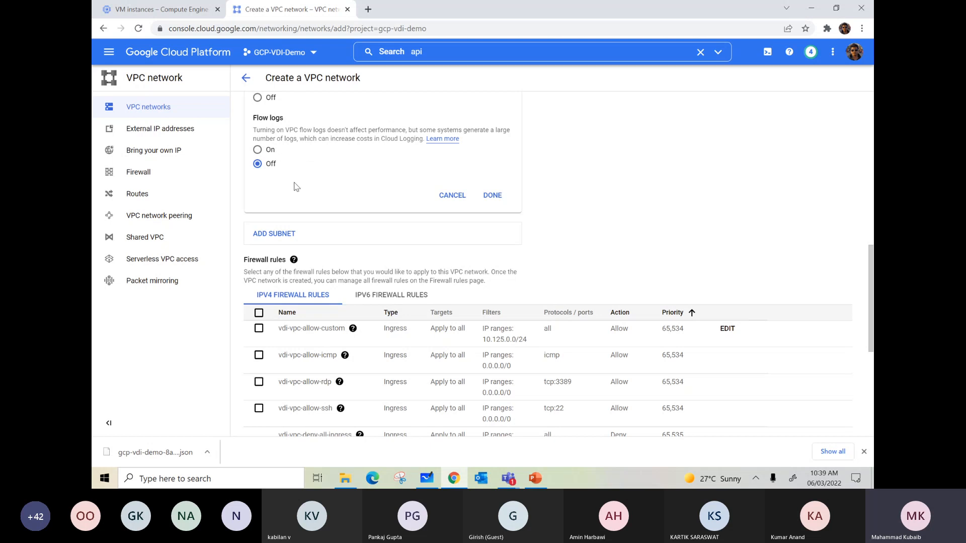
scroll(391, 192, "down", 1)
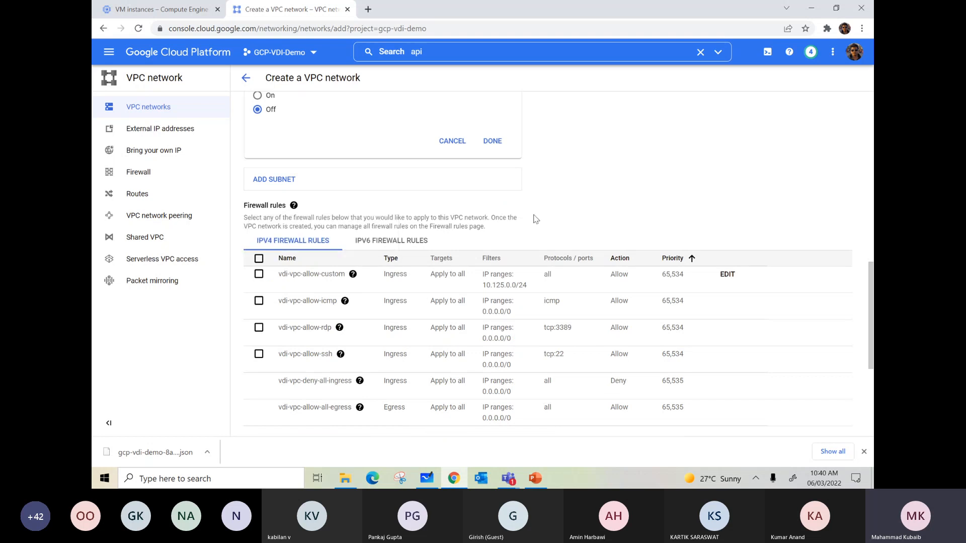
scroll(577, 210, "down", 2)
scroll(551, 244, "up", 1)
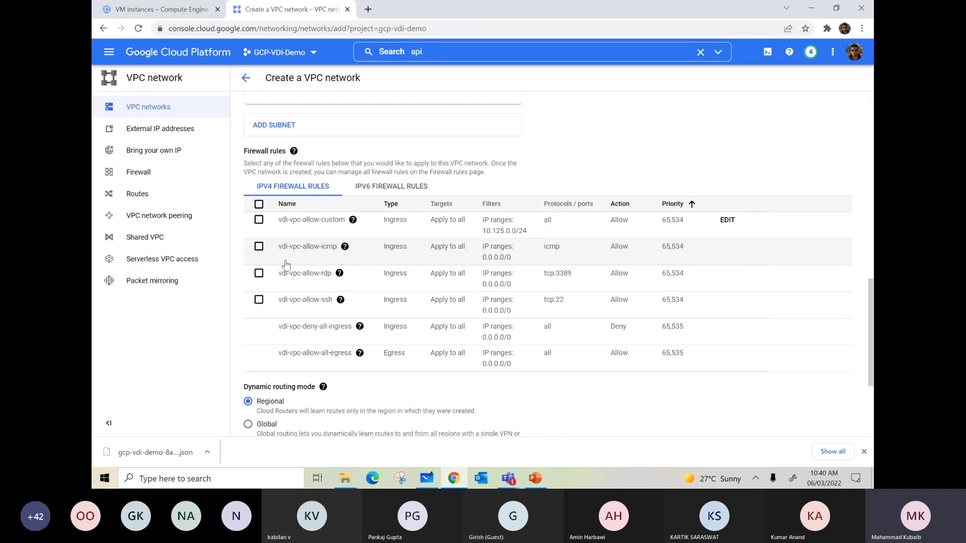
left_click(258, 247)
left_click(258, 249)
left_click(259, 274)
left_click_drag(482, 285, 518, 286)
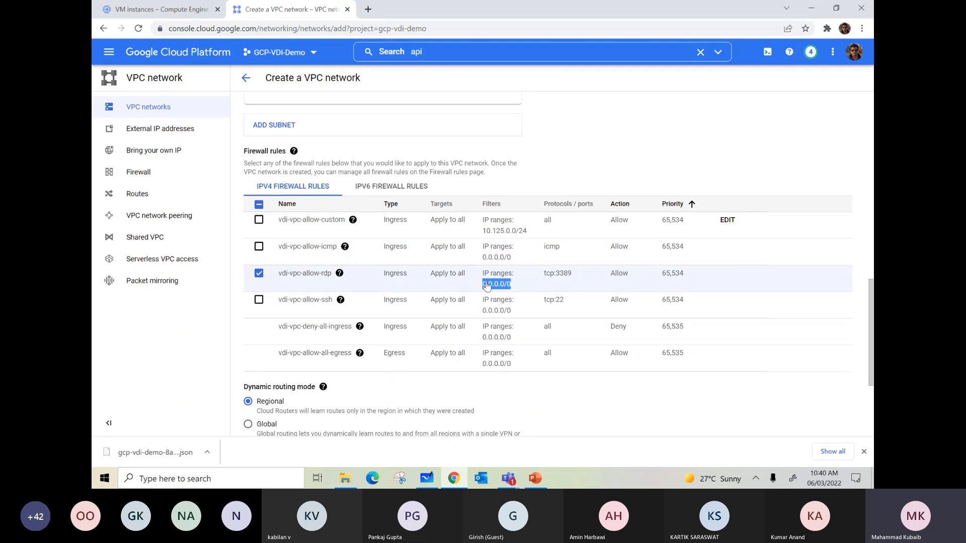
left_click(260, 275)
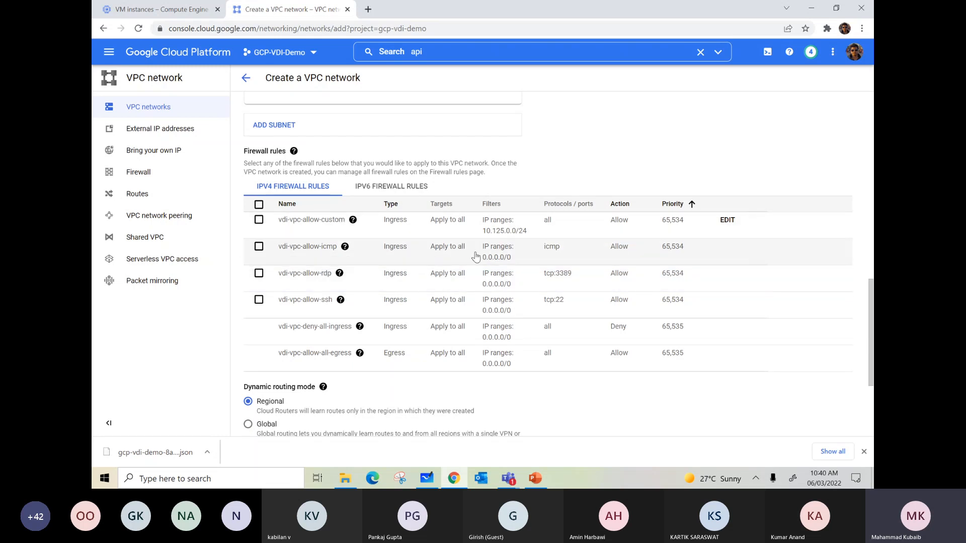
Try to create the vdi-vpc network, review the flagged subnet section of the form, and retry the creation
scroll(551, 254, "down", 3)
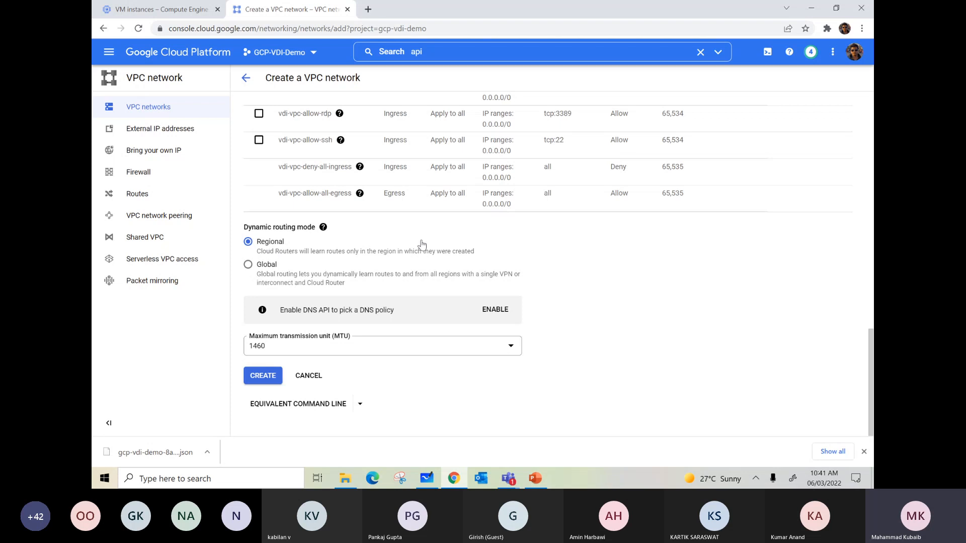
left_click(253, 378)
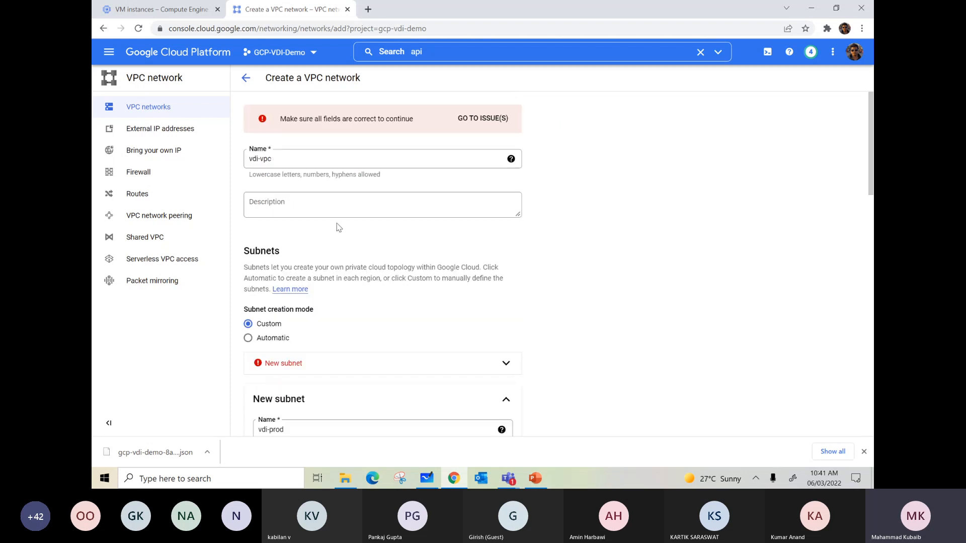
scroll(557, 260, "down", 2)
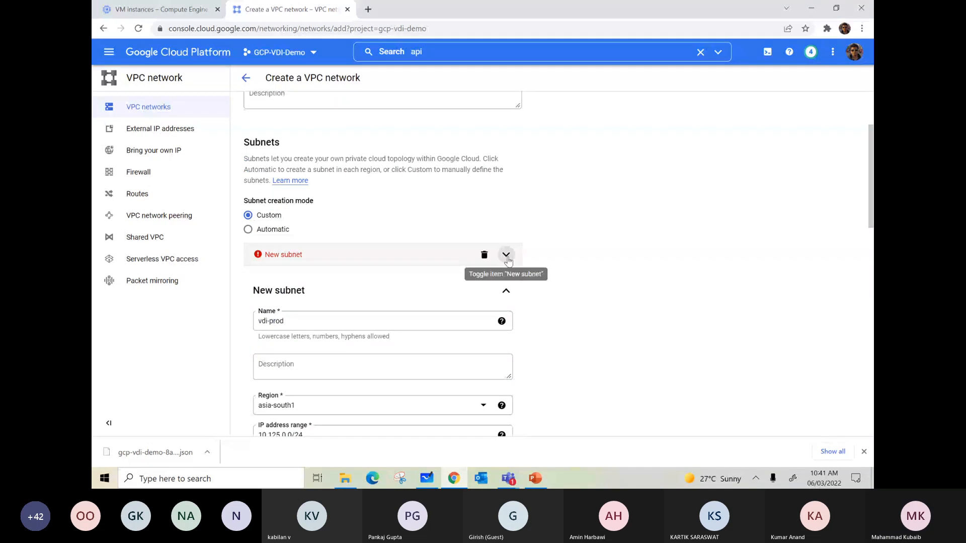
scroll(629, 260, "up", 2)
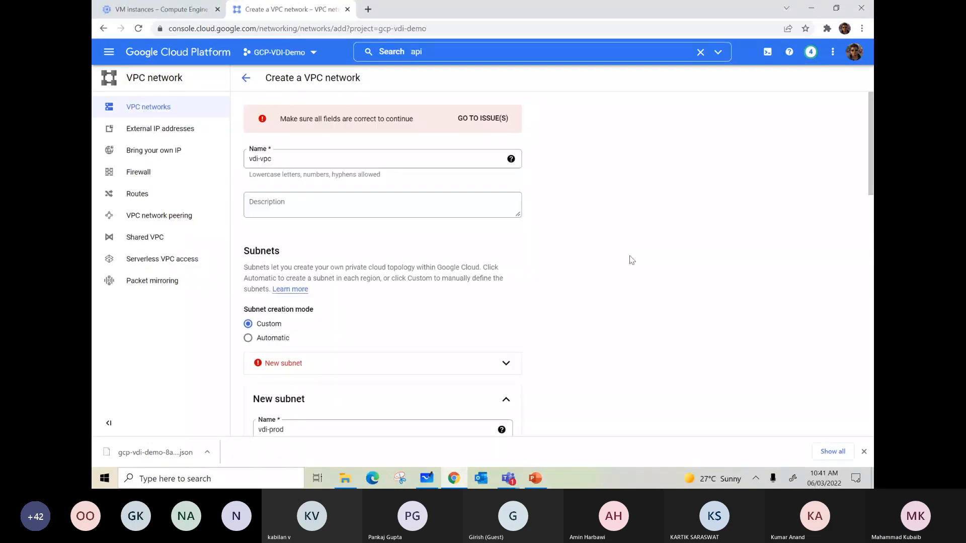
left_click(481, 119)
scroll(470, 166, "up", 2)
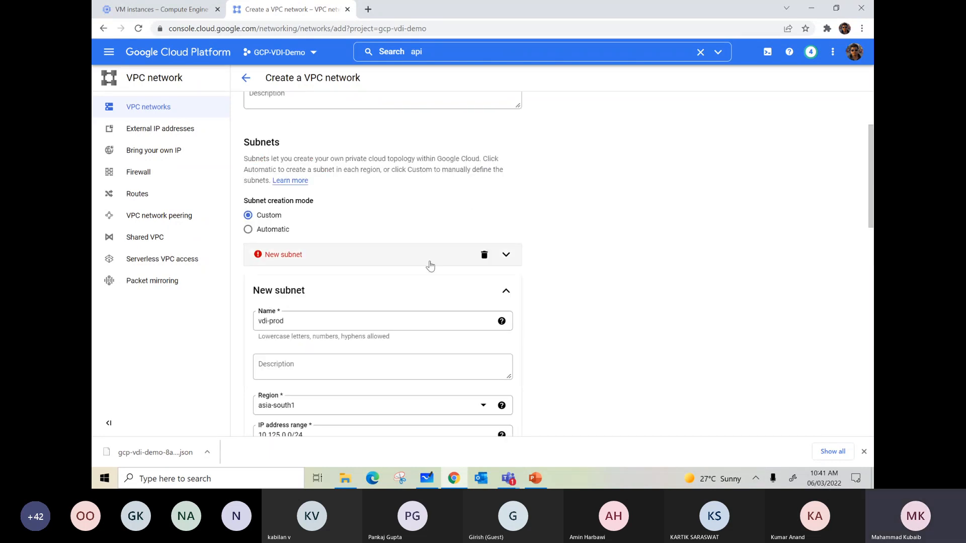
scroll(409, 304, "down", 3)
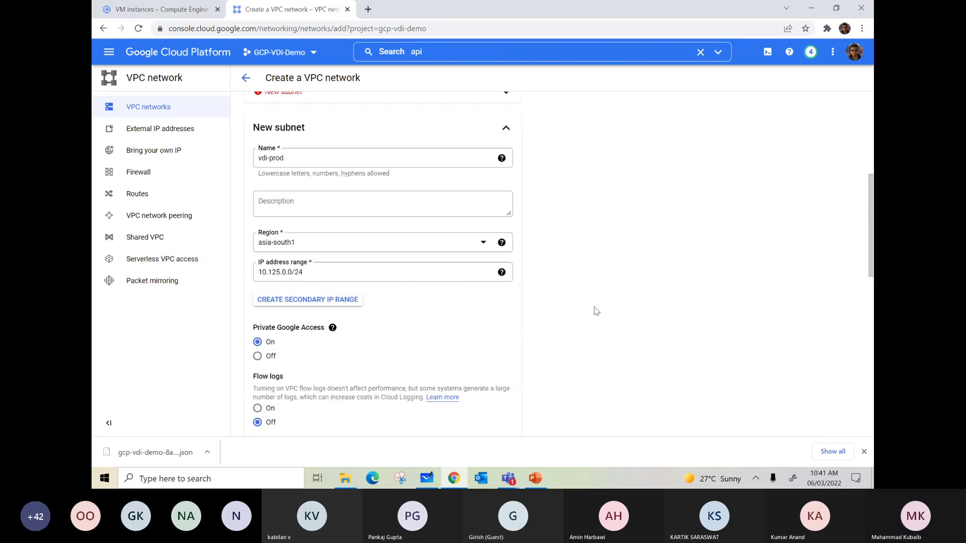
scroll(593, 308, "down", 10)
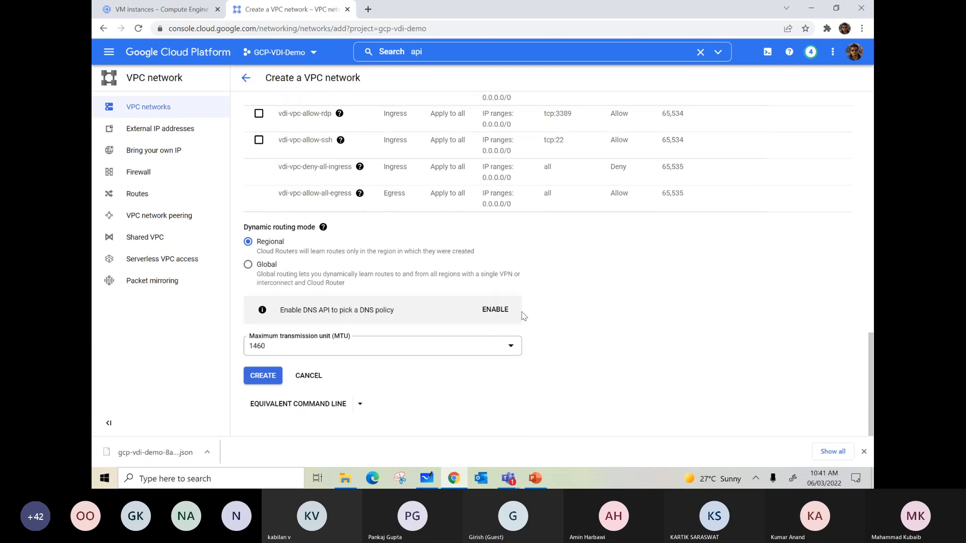
left_click(266, 378)
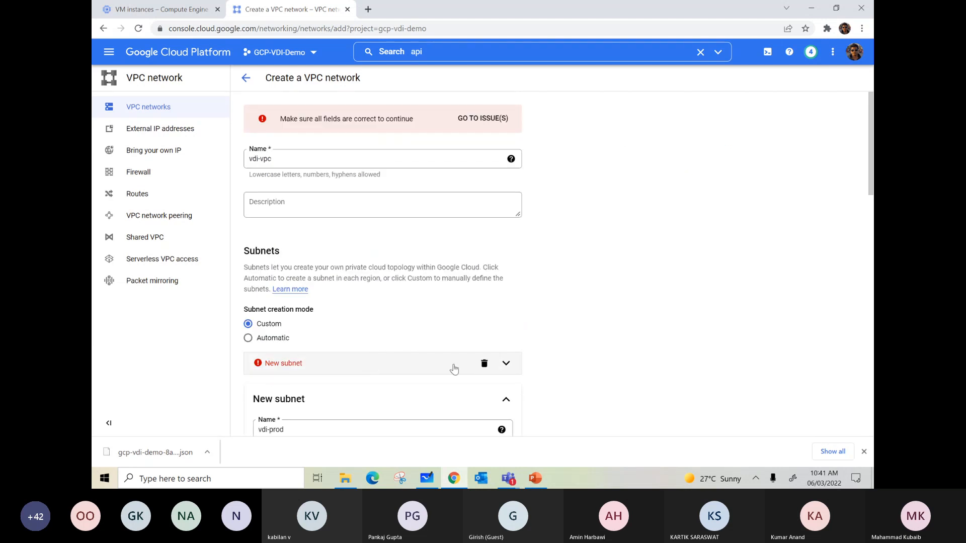
Delete the unfilled subnet entry above vdi-prod and create the vdi-vpc network
left_click(482, 365)
scroll(499, 267, "up", 7)
scroll(497, 262, "up", 2)
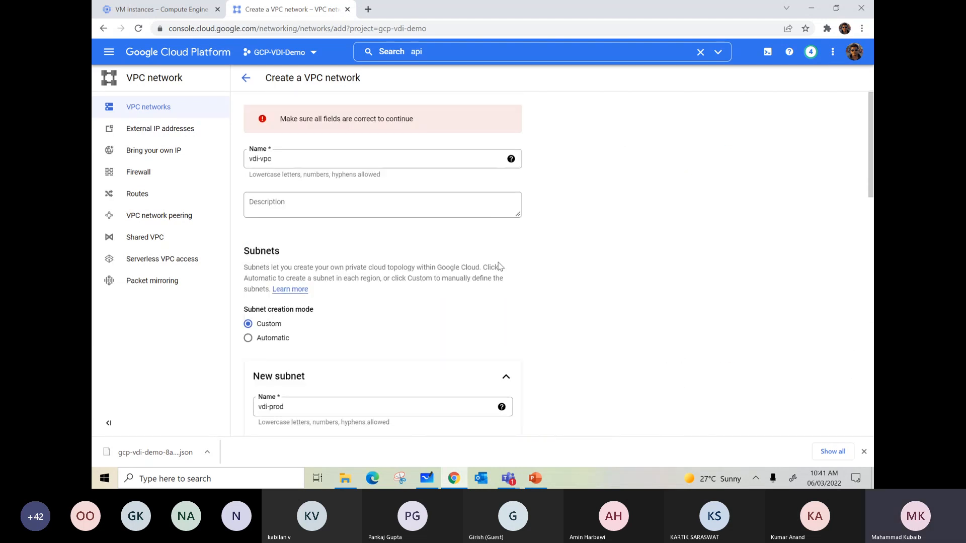
scroll(497, 262, "down", 2)
scroll(322, 319, "down", 15)
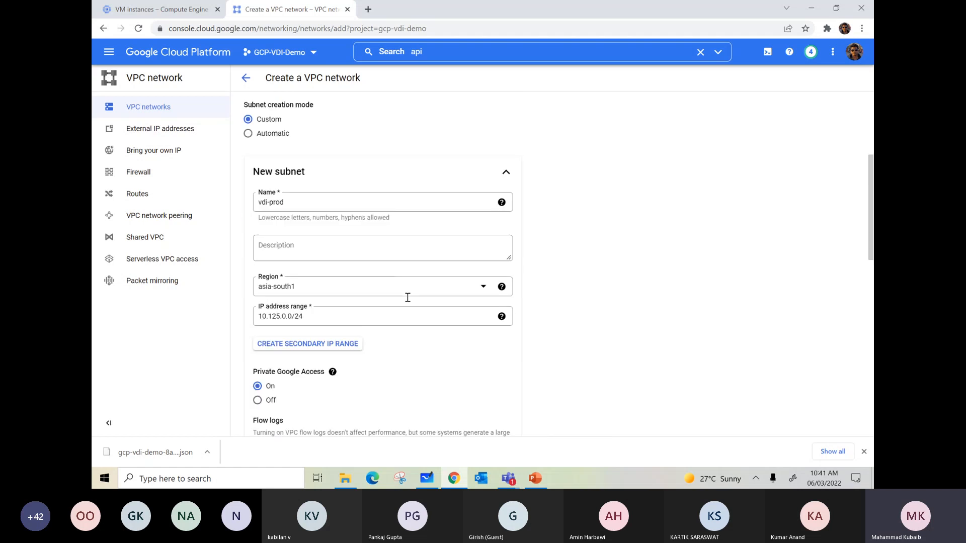
left_click(262, 376)
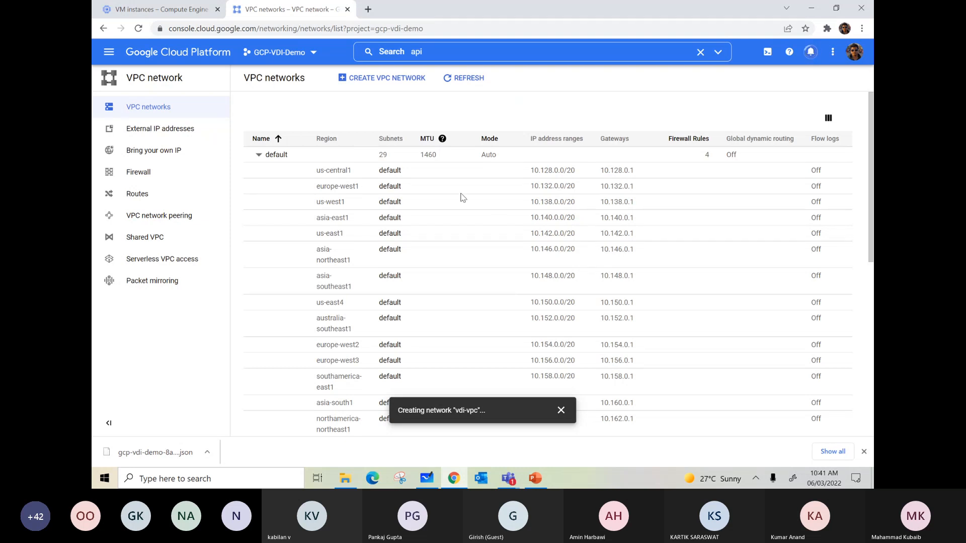
Collapse the default network's subnets and check the vdi-vpc creation progress in the notifications
left_click(258, 155)
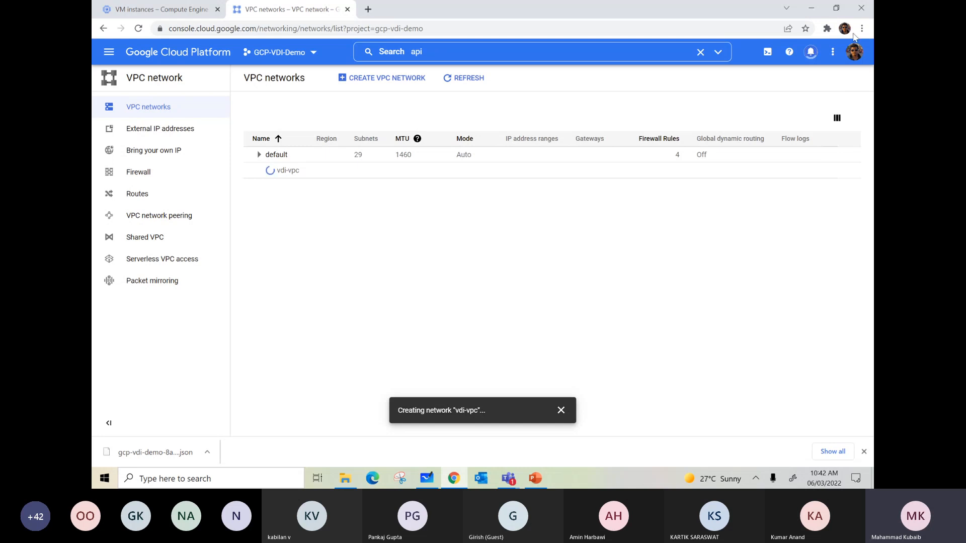
left_click(811, 52)
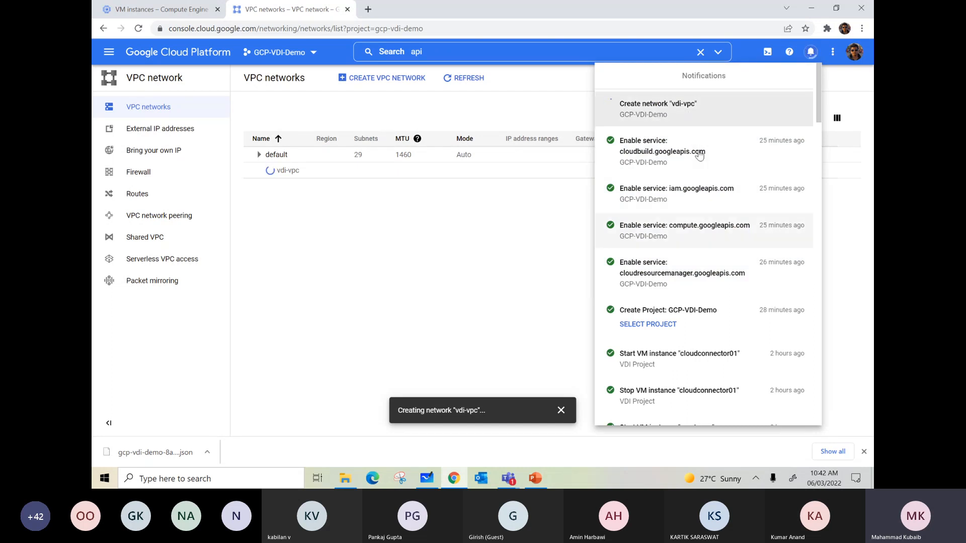
left_click(508, 253)
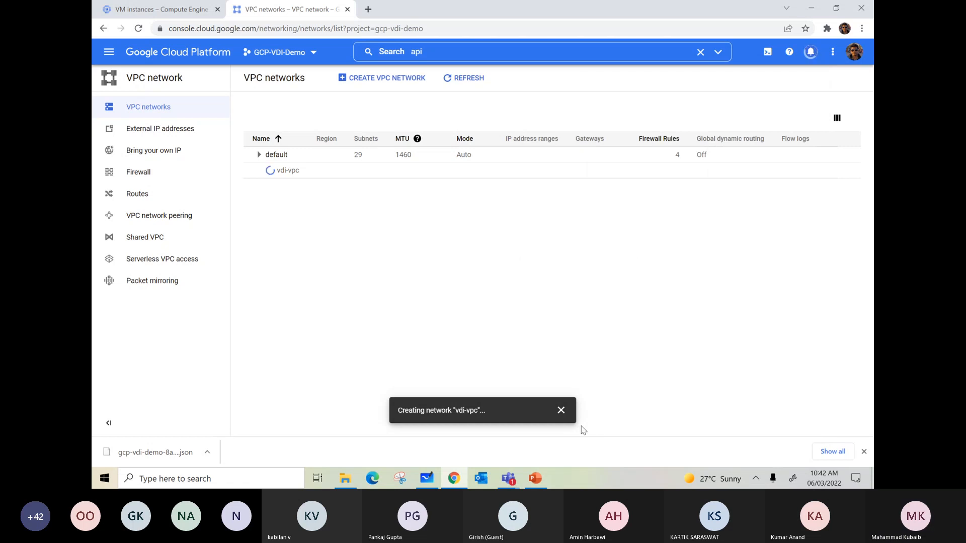
Switch to the PowerPoint presentation at the Virtual Private Cloud (VPC) slide
left_click(539, 478)
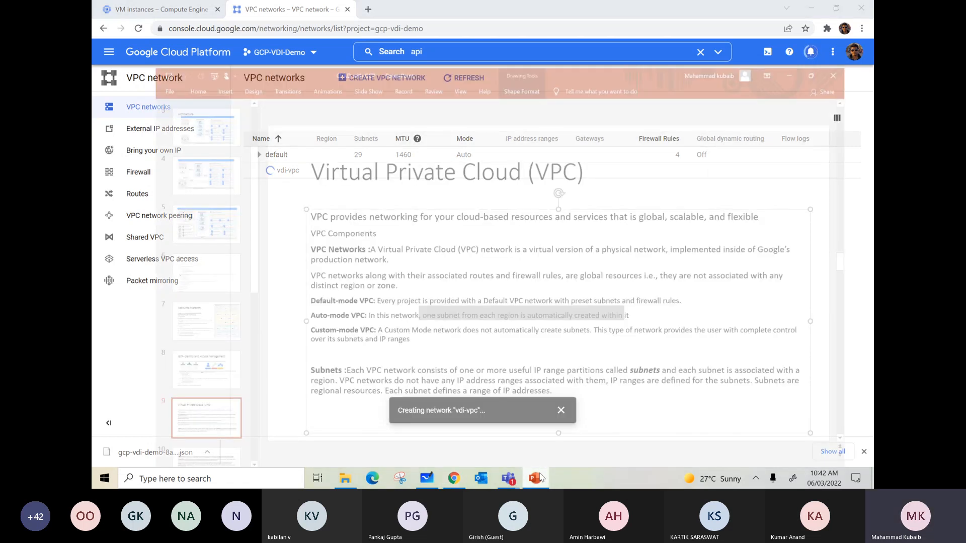